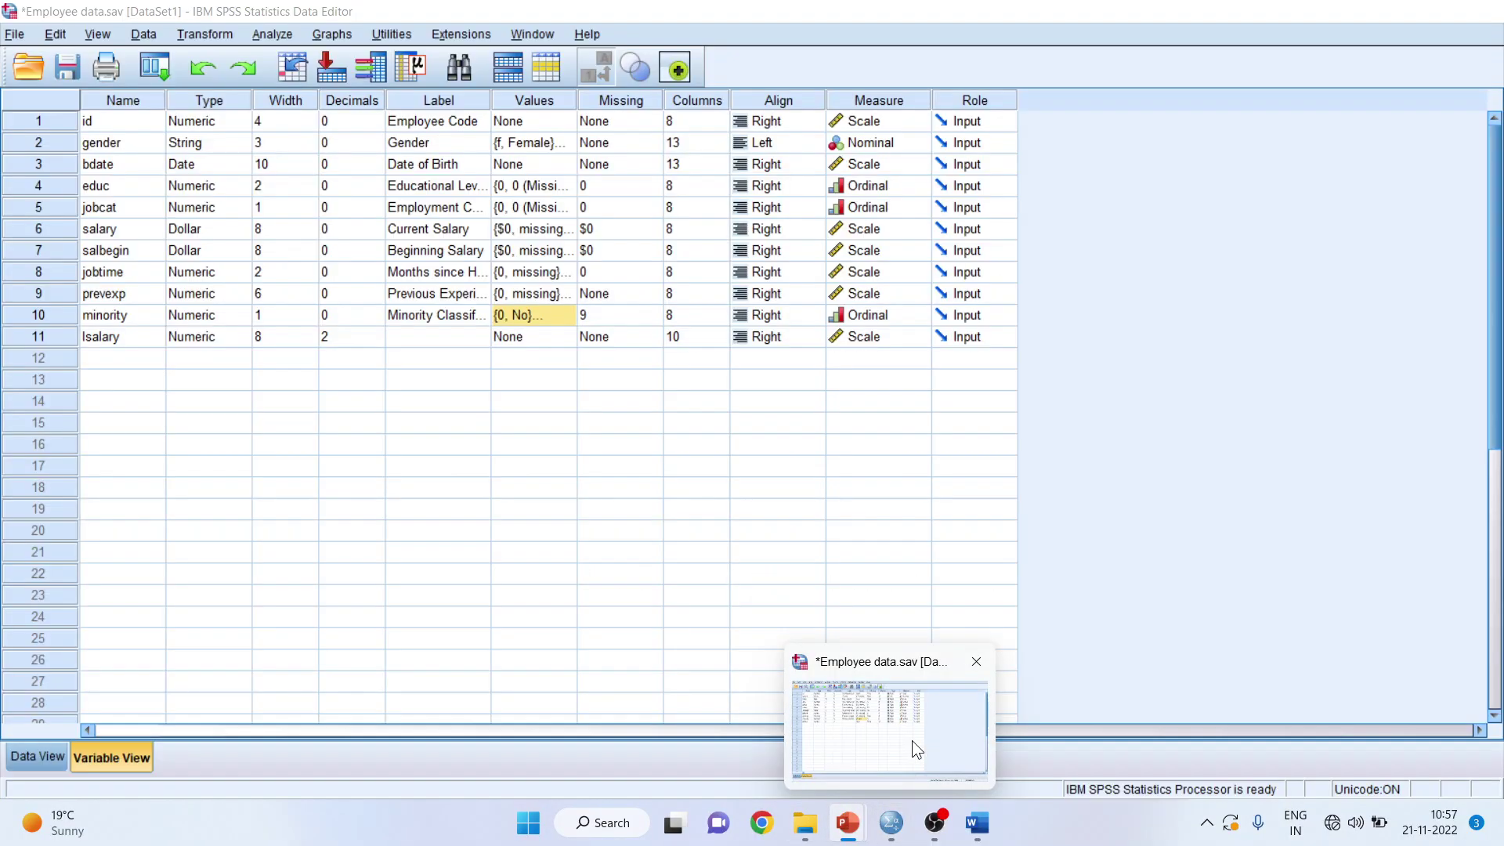
- Show the employee data in SPSS Data View, pointing out the salary and gender columns
click(912, 740)
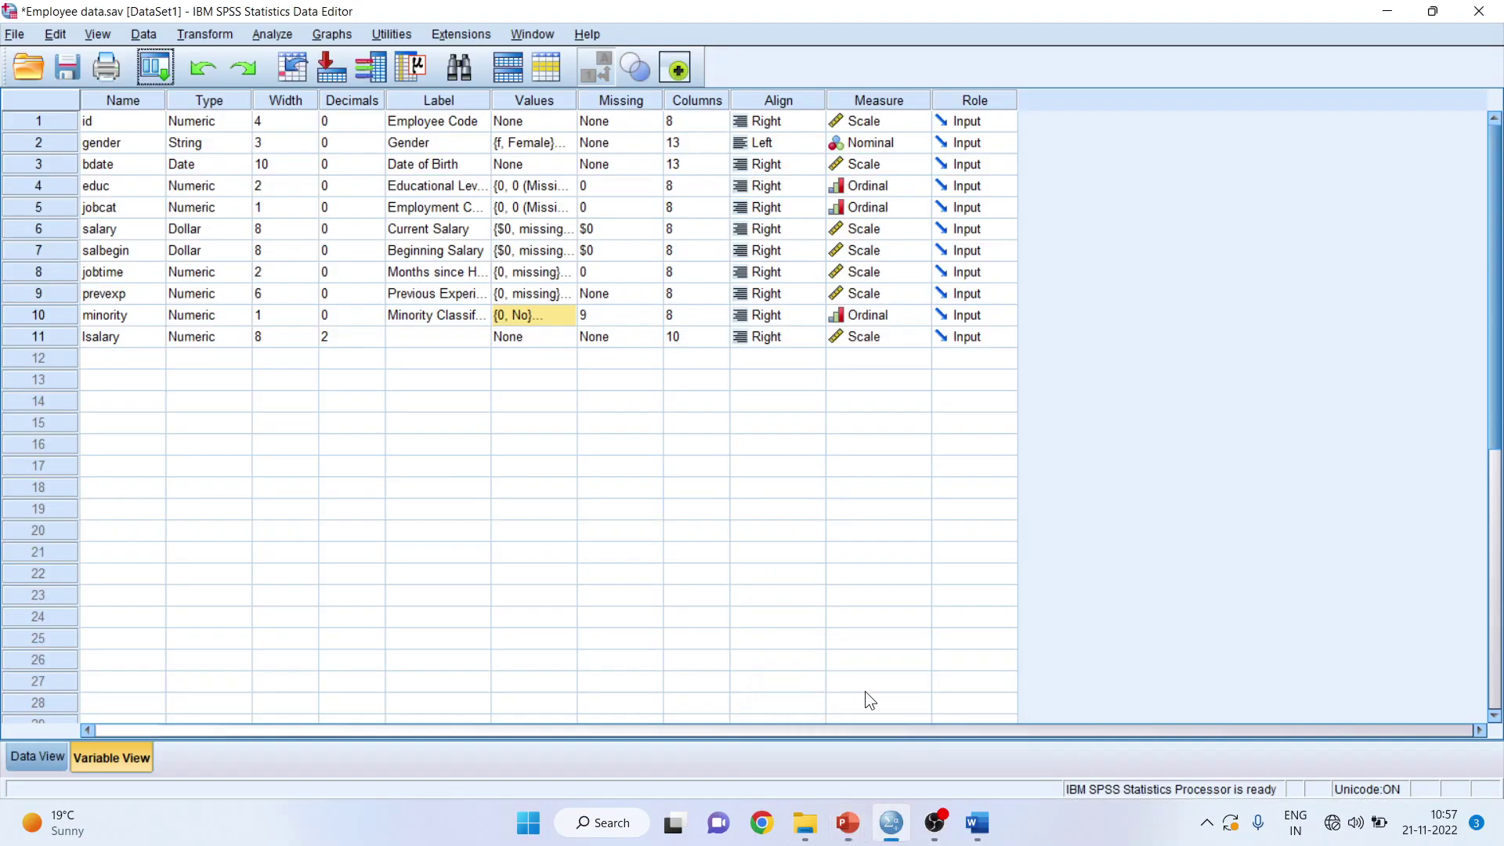
click(49, 755)
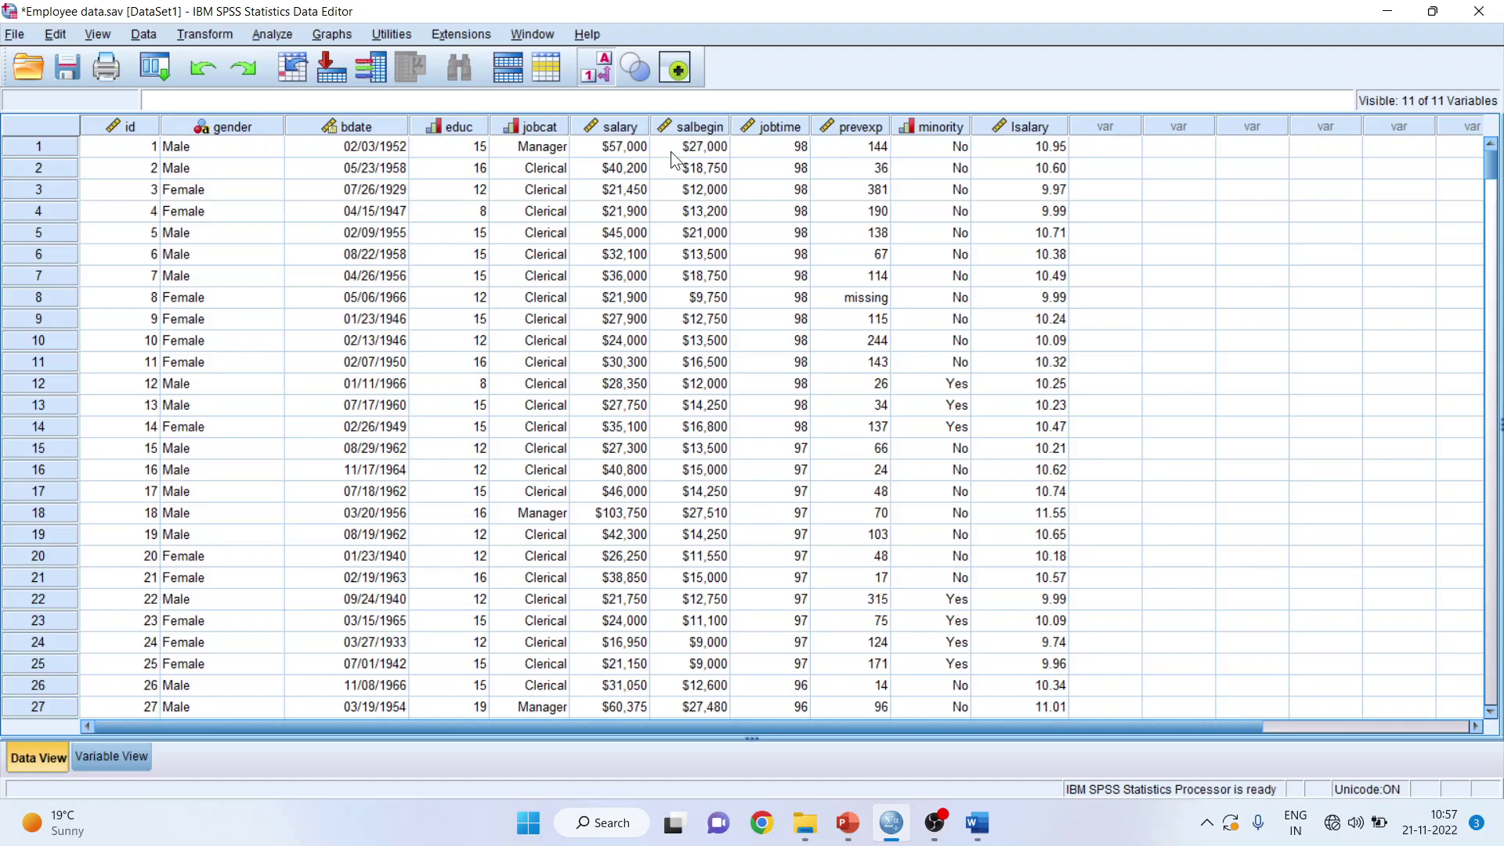
click(623, 126)
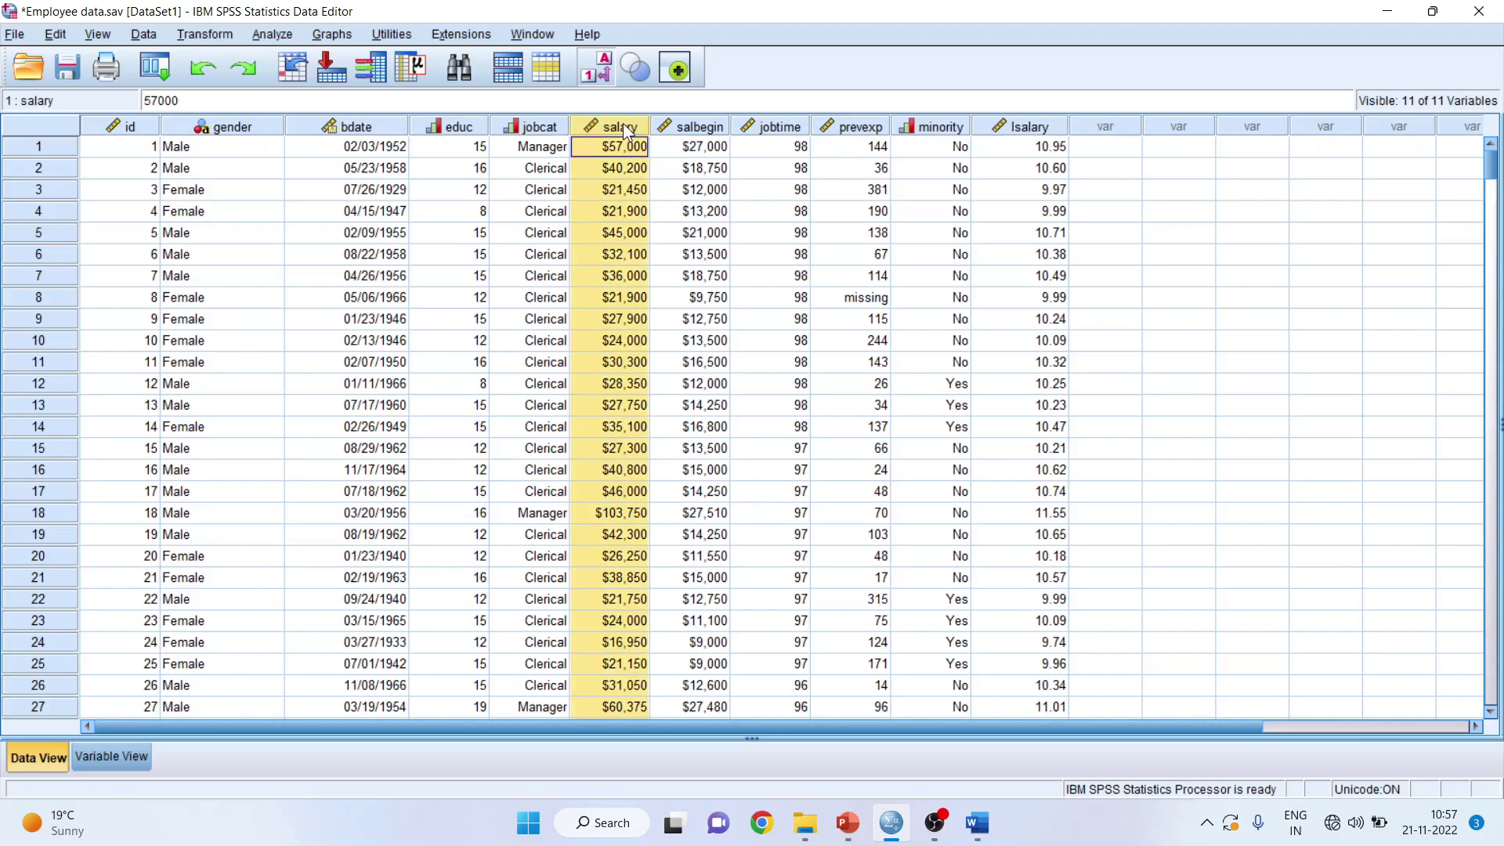
click(260, 125)
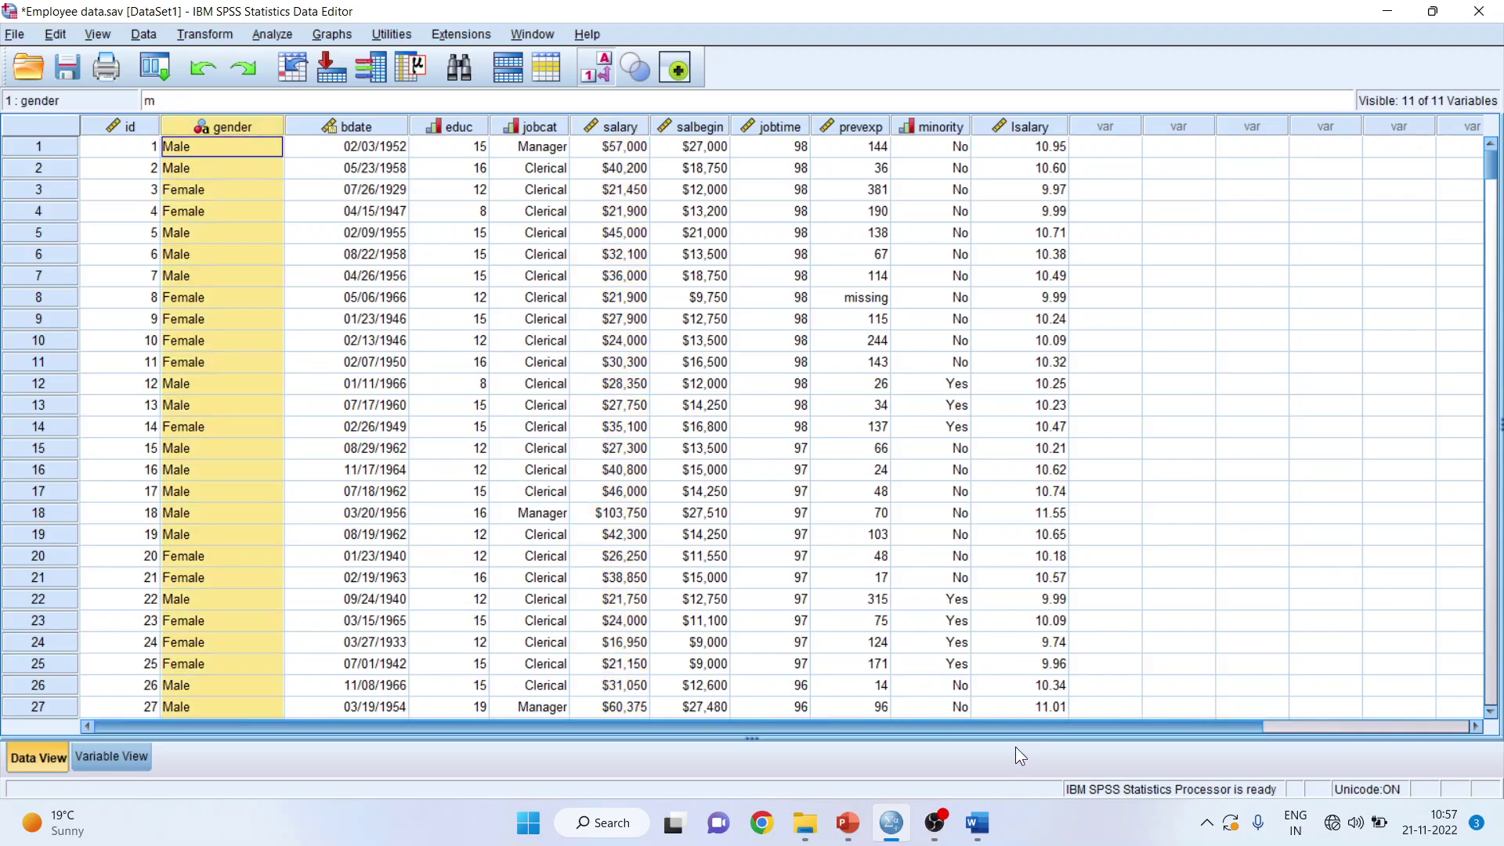
click(977, 822)
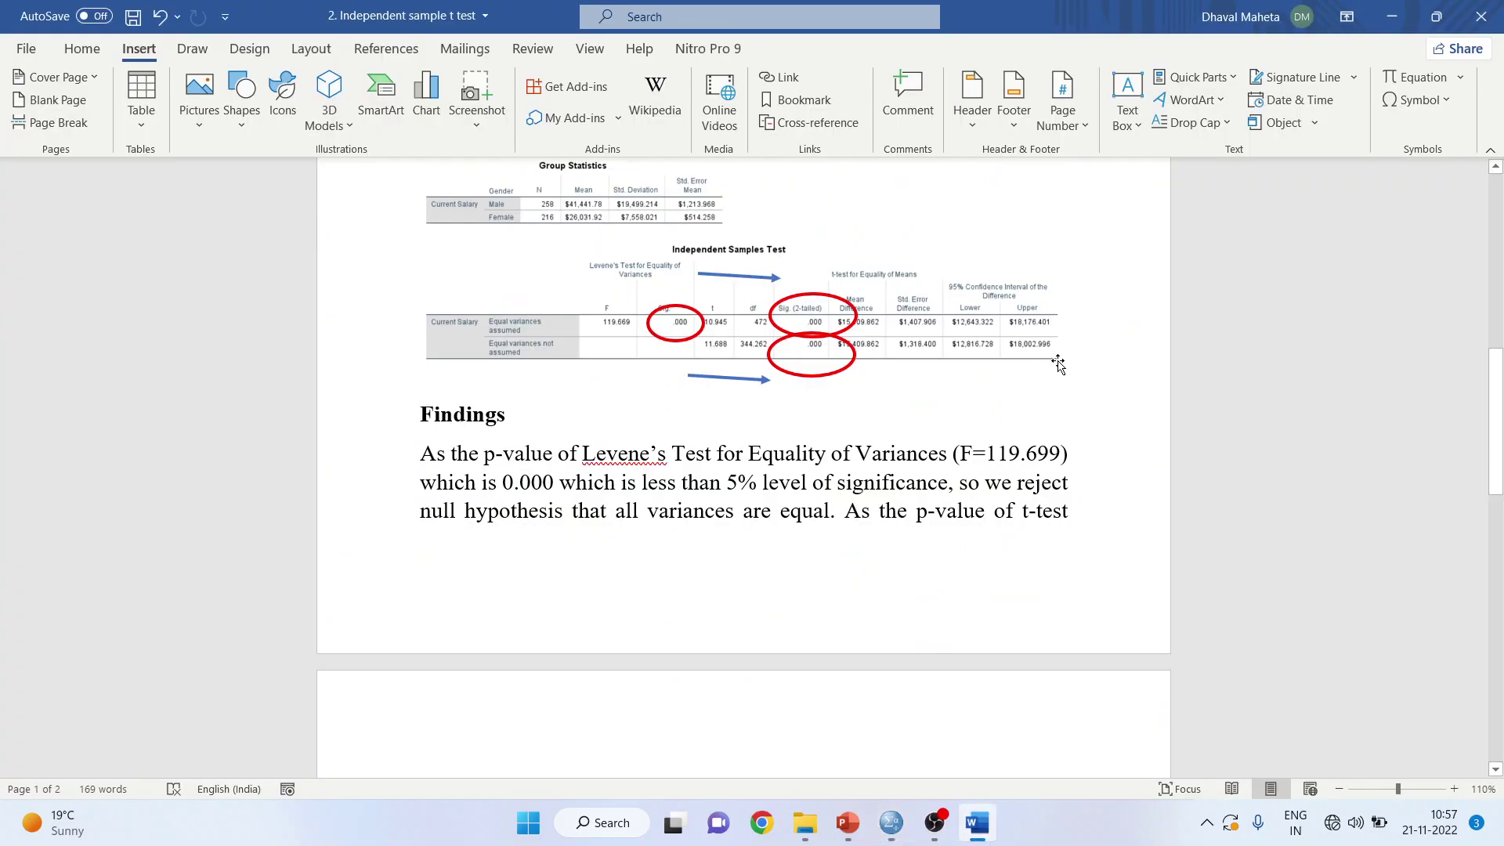
- Scroll the Word report back to the top to show the Case Study title and hypotheses
click(1498, 201)
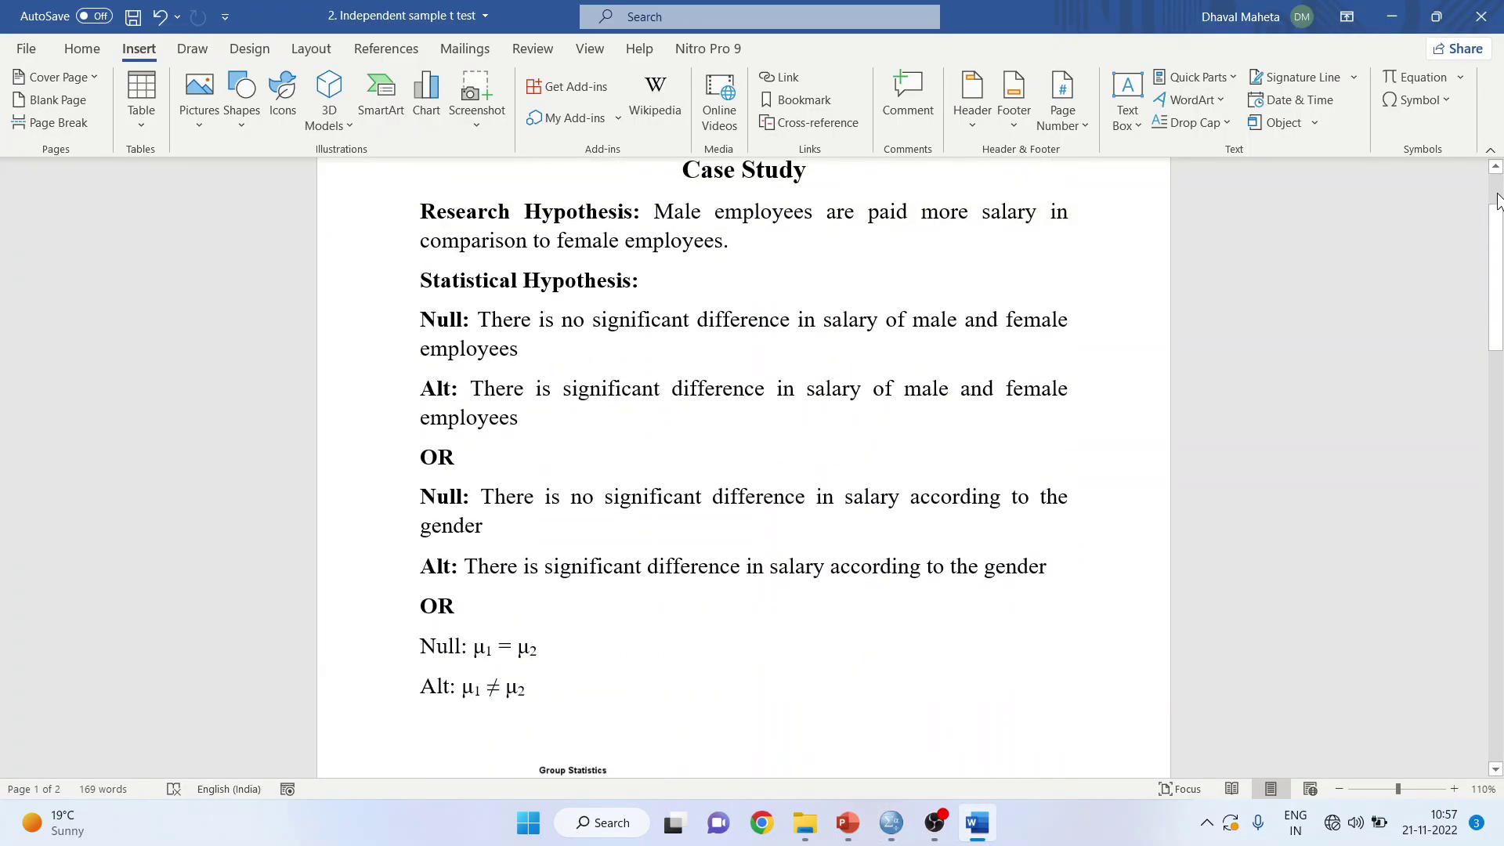
click(1495, 166)
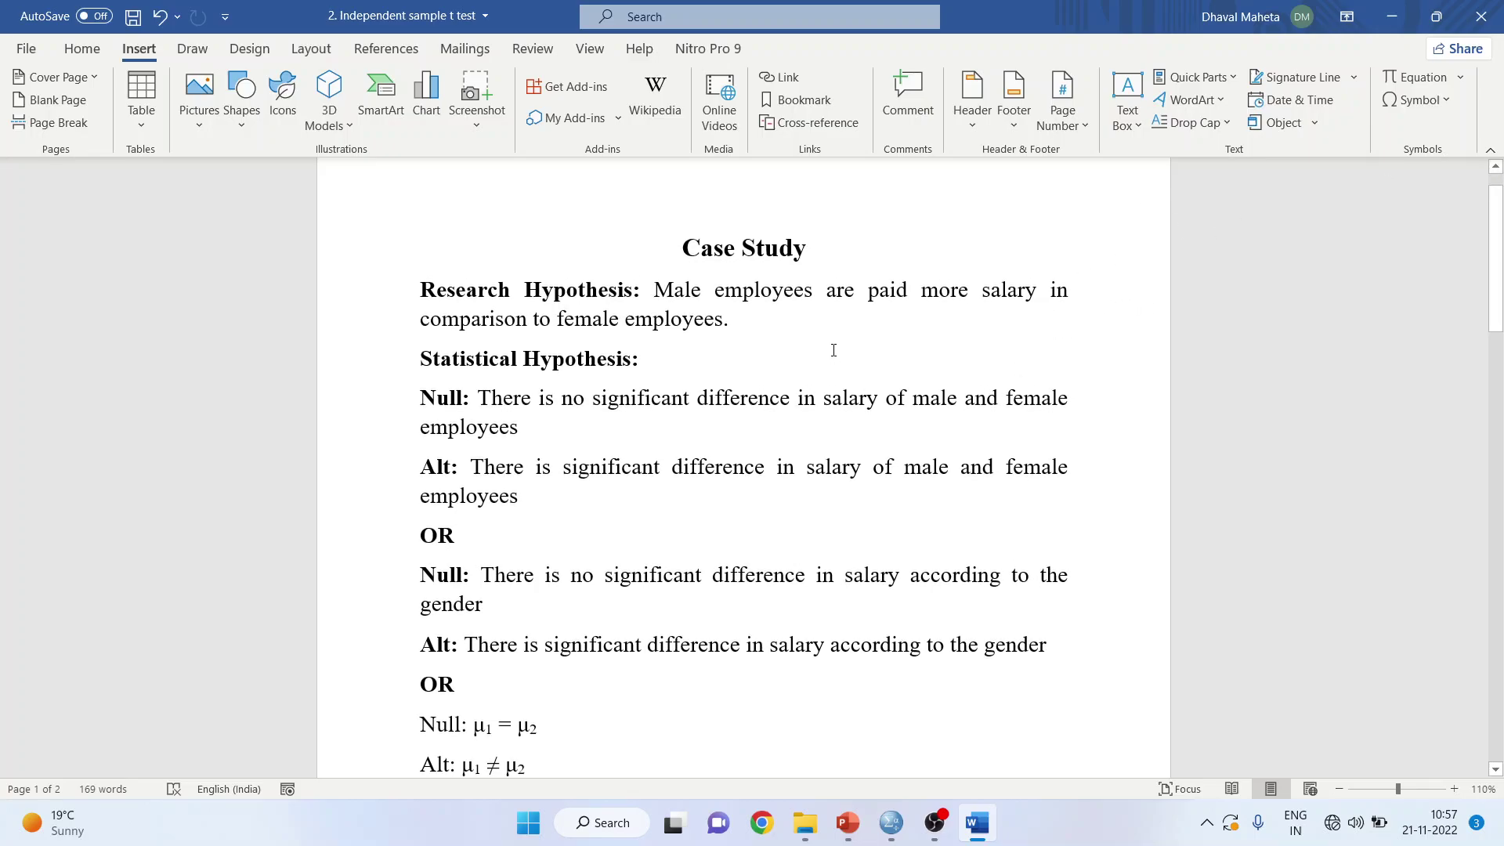
click(756, 323)
- Highlight the written alternative hypothesis to emphasise it
drag(522, 468, 624, 493)
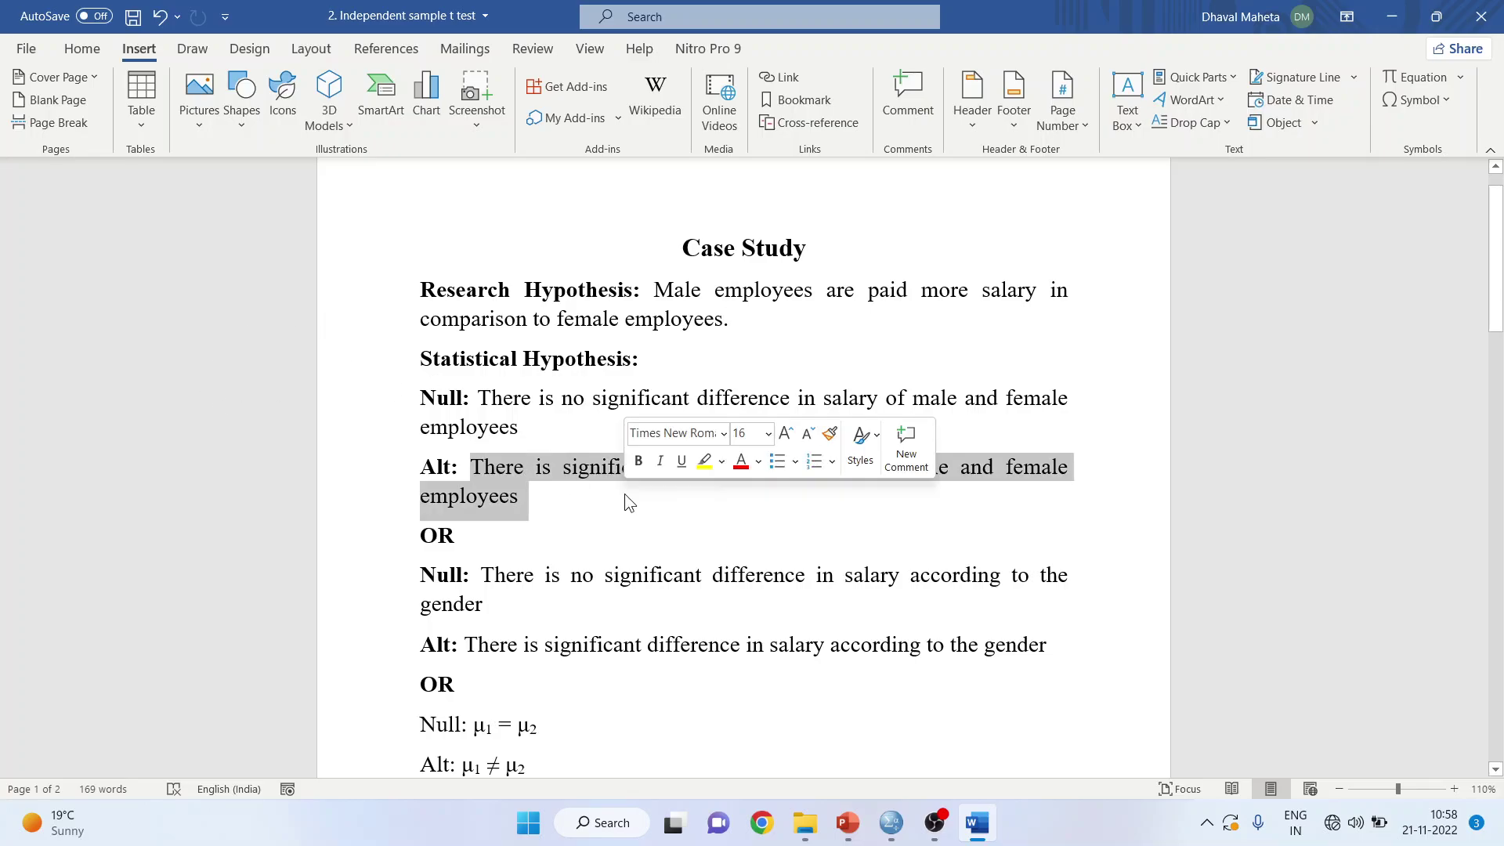
click(649, 505)
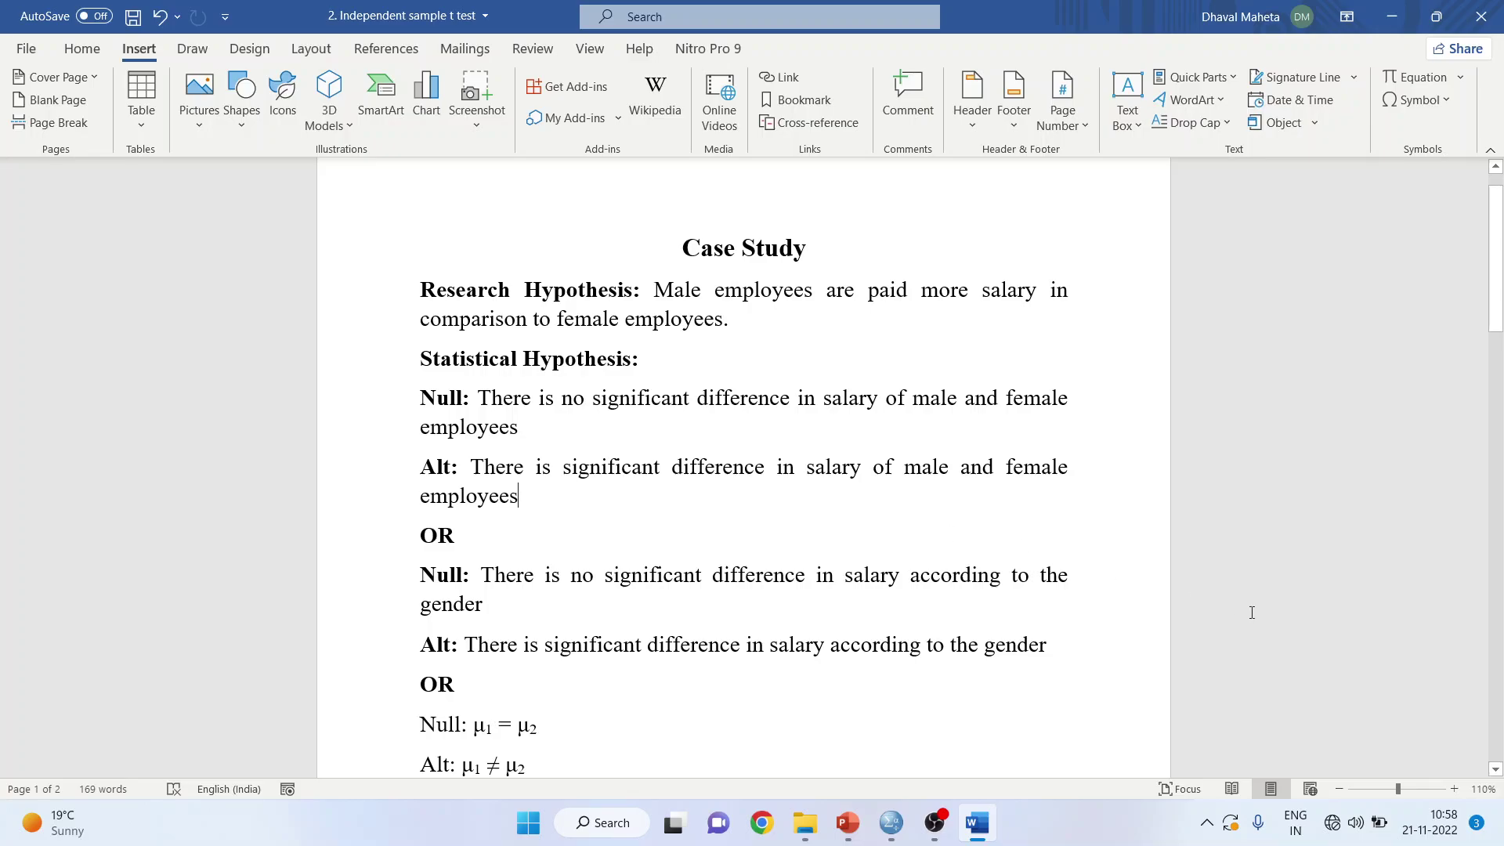
click(1496, 771)
scroll(1497, 772, down, 2)
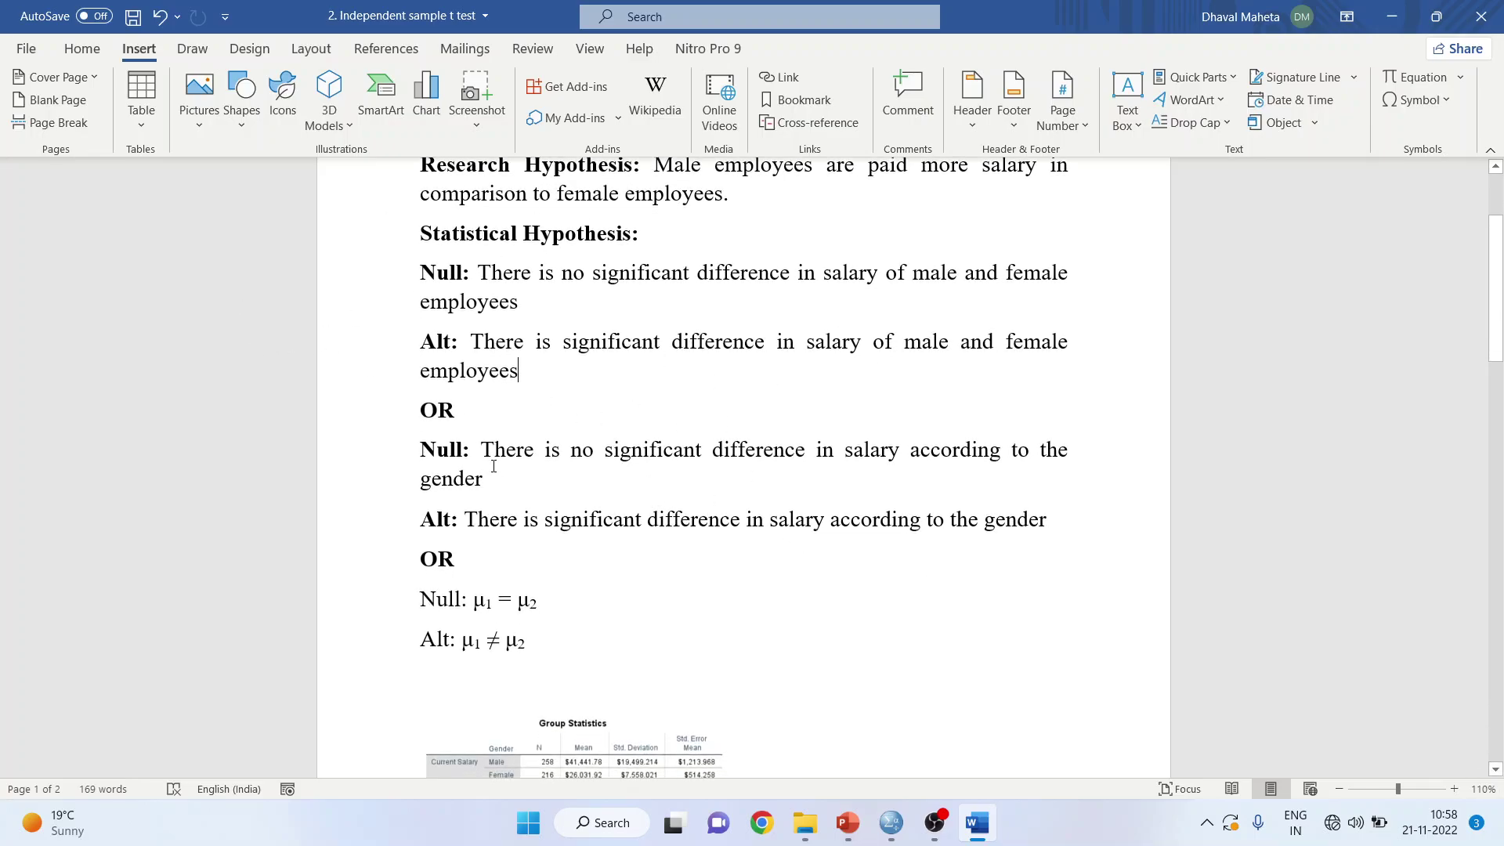
- Highlight the gender-based null hypothesis and the symbolic hypothesis lines, then return to SPSS
drag(546, 451, 683, 474)
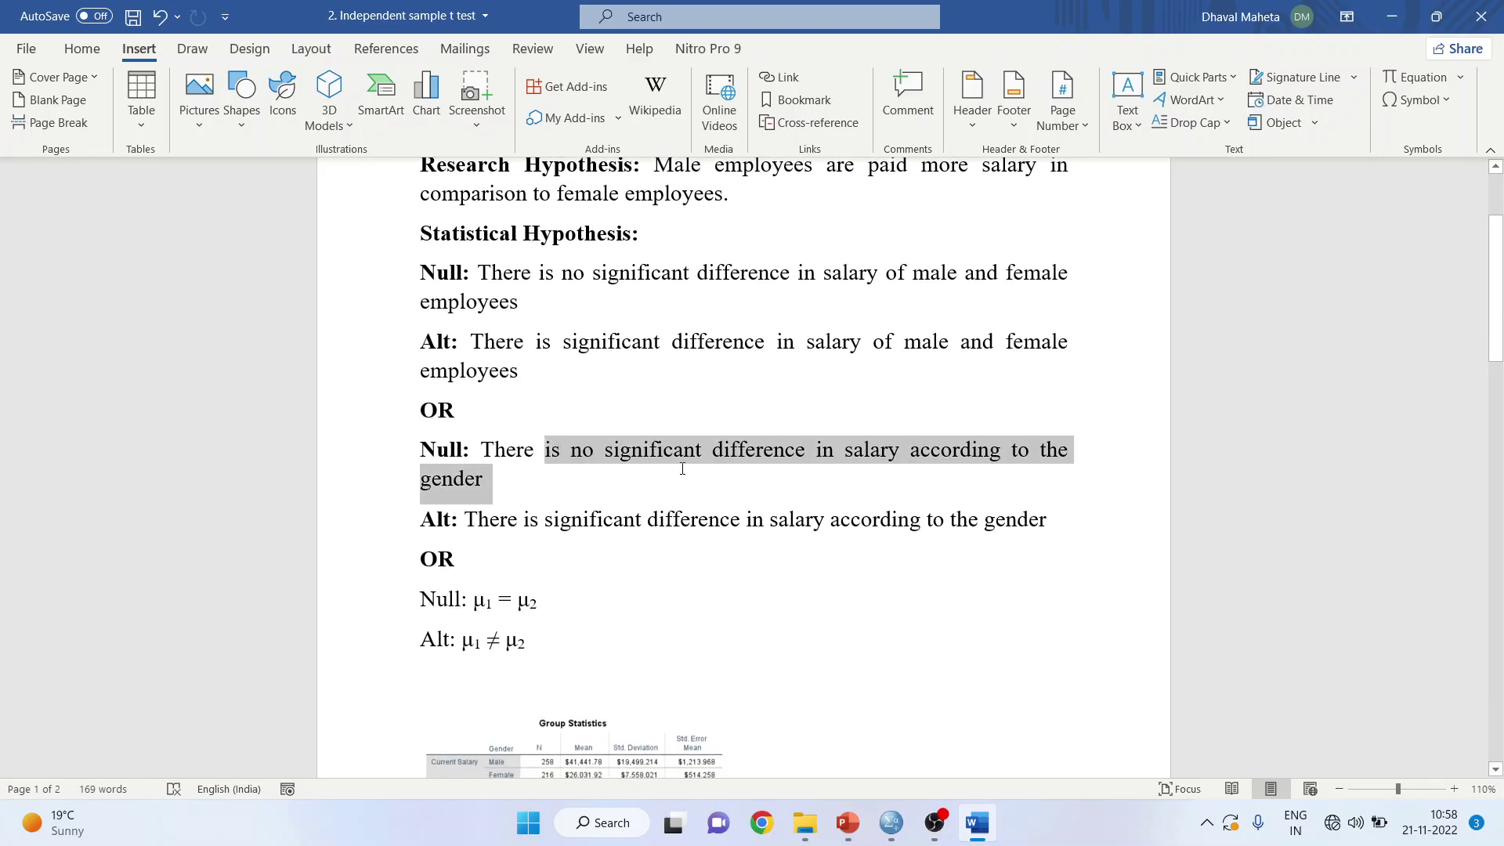
click(681, 518)
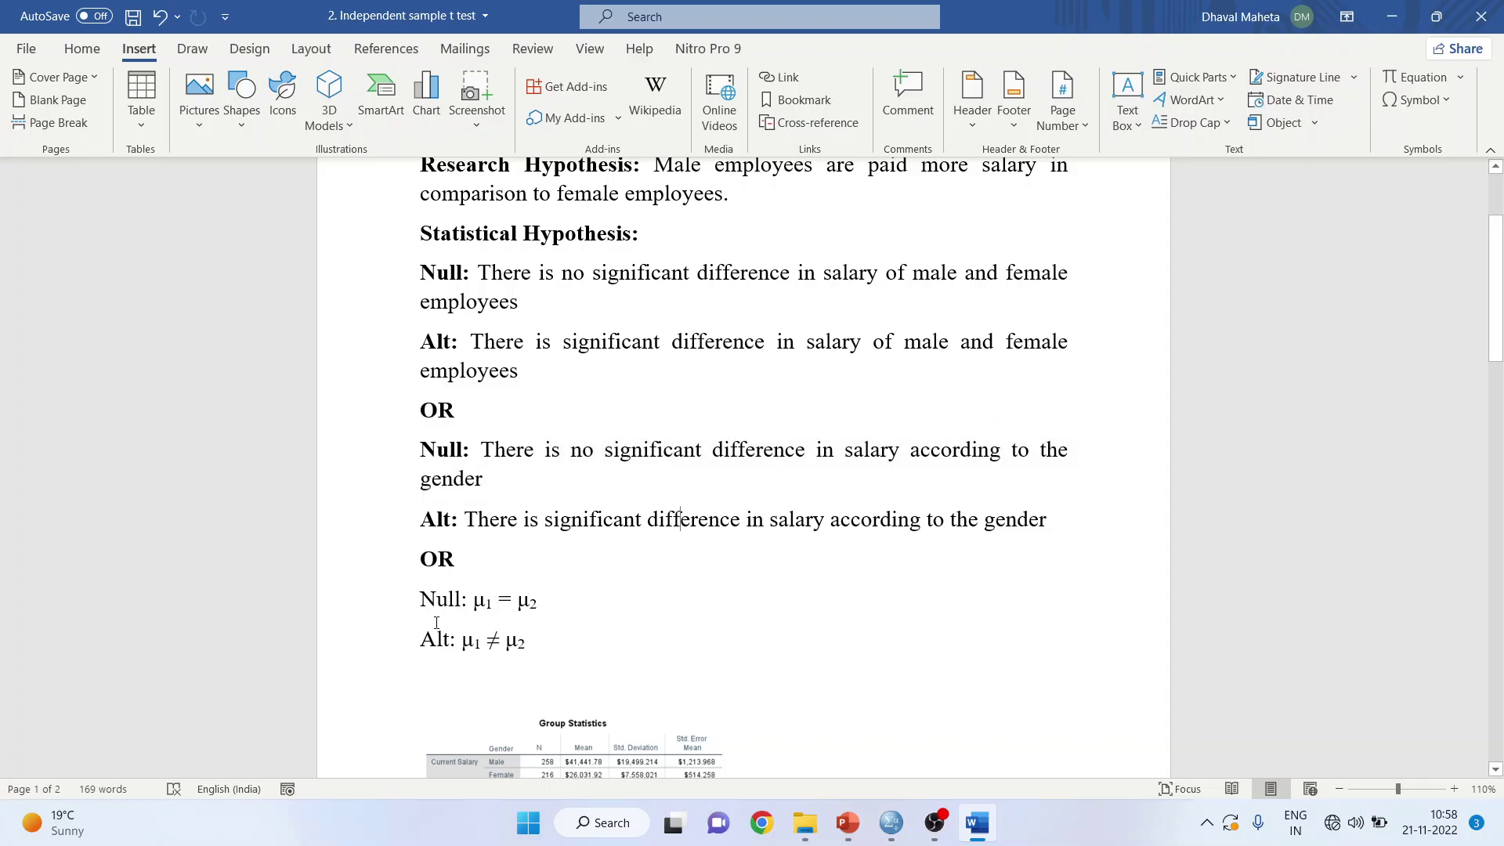
drag(421, 628, 575, 606)
click(448, 599)
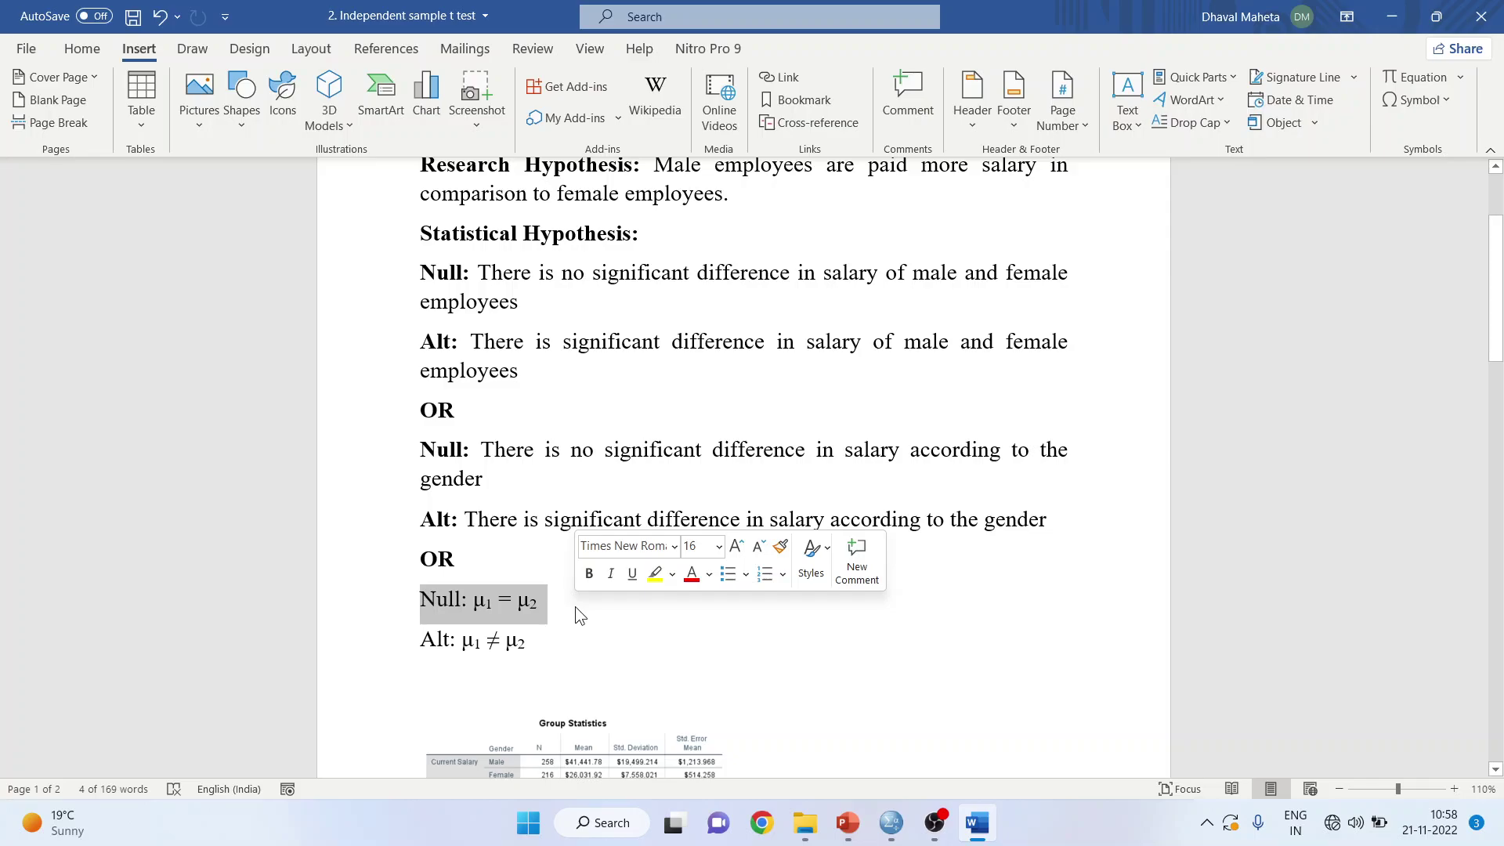
click(534, 638)
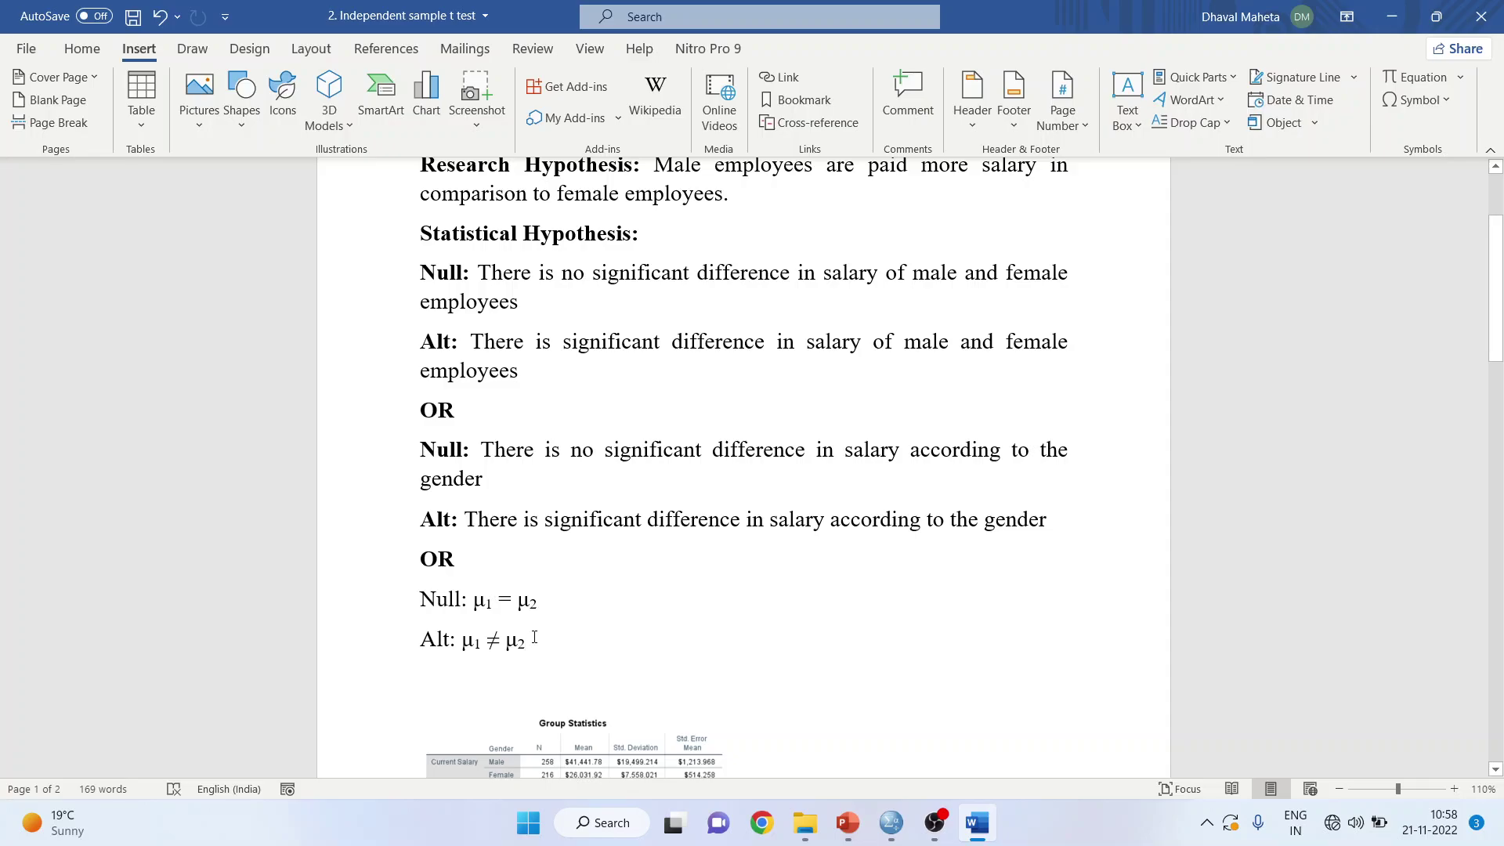
mouse_move(895, 819)
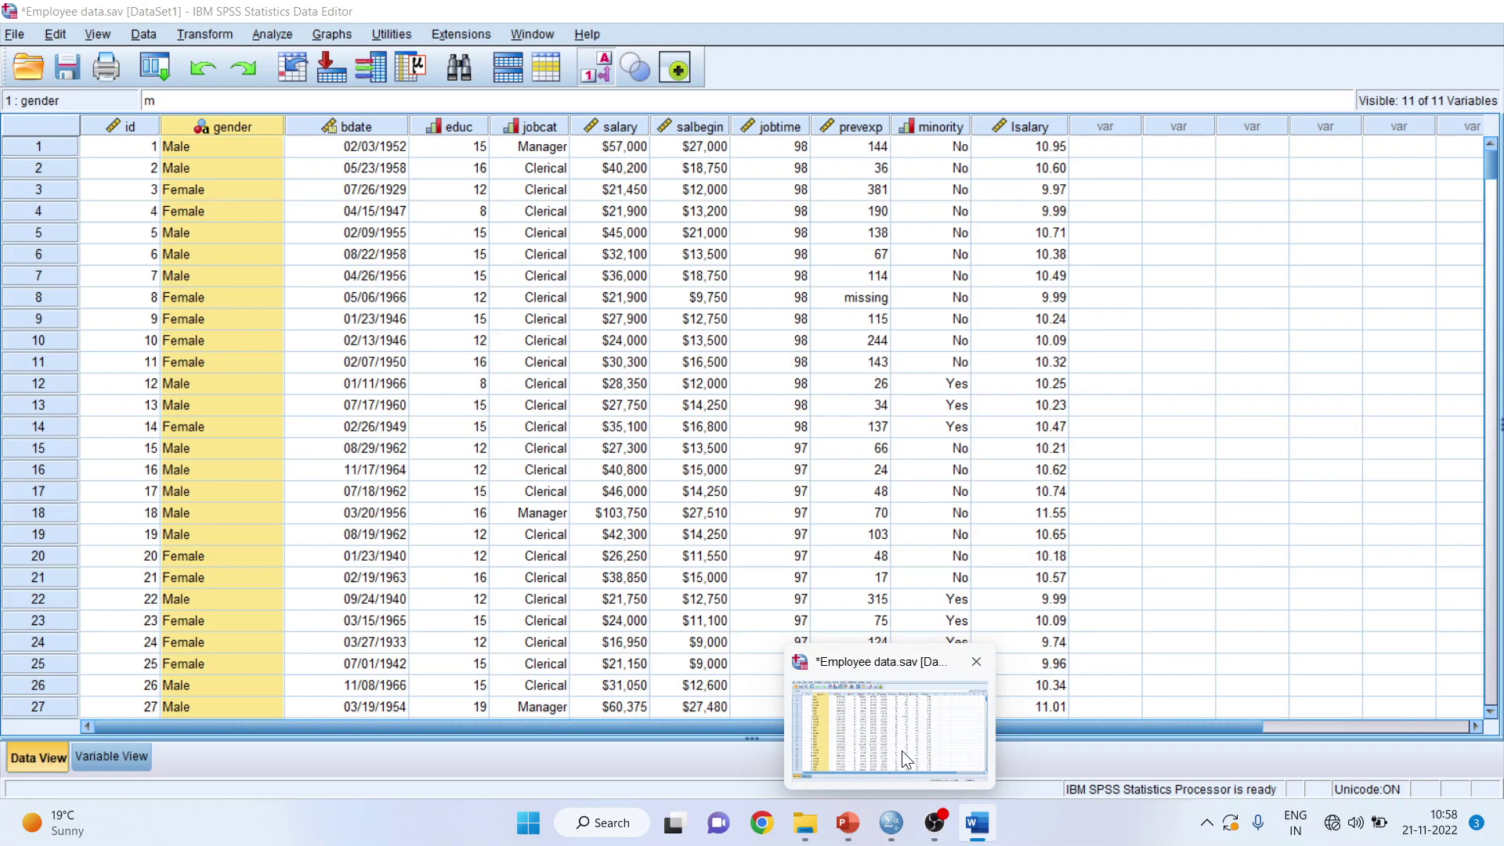
click(901, 750)
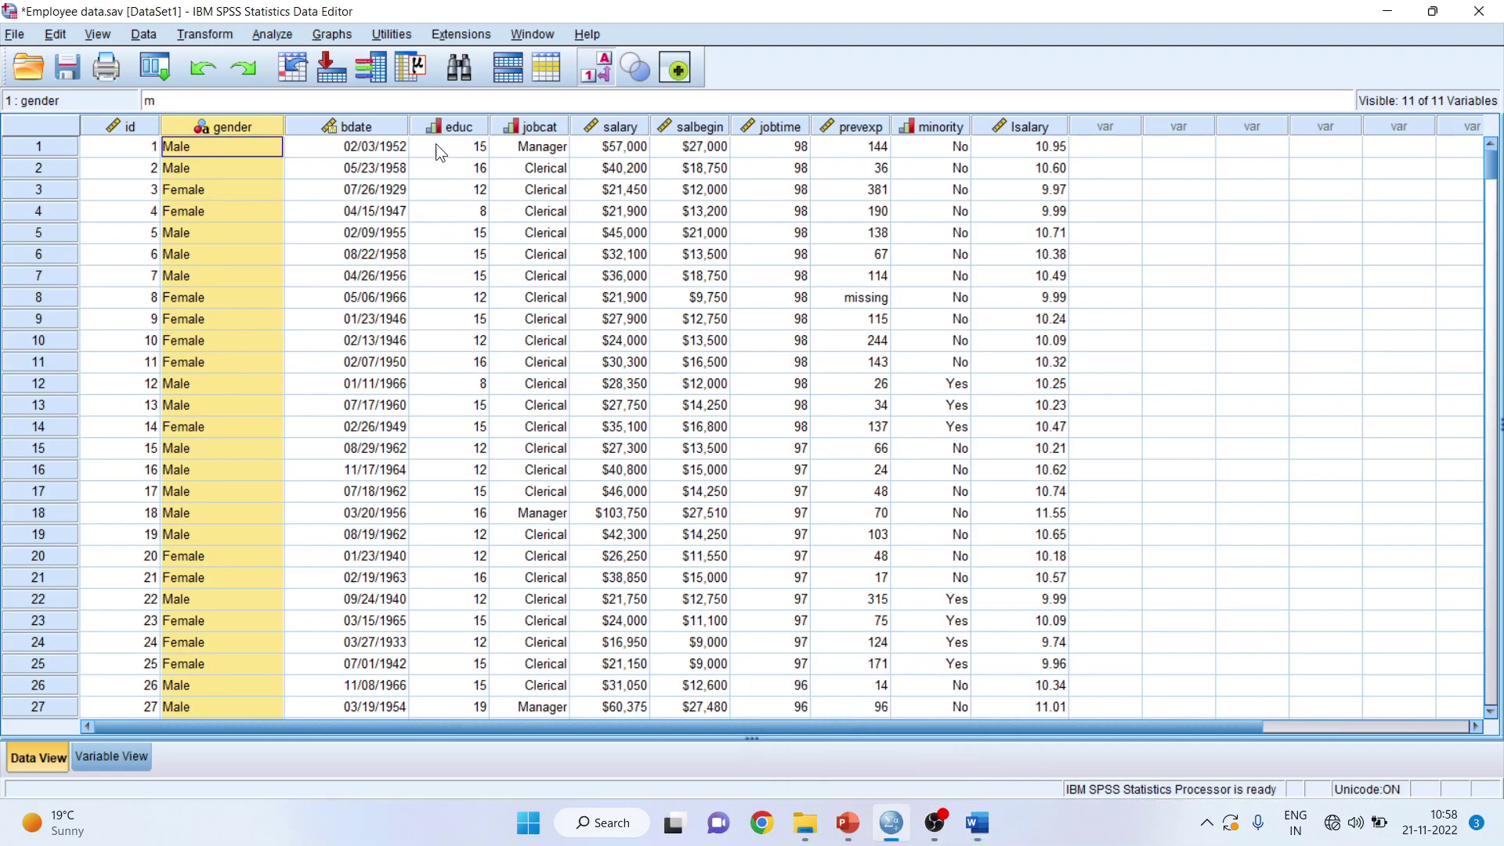
- Open a reset Independent-Samples T Test dialog and enter salary as the test variable
click(280, 34)
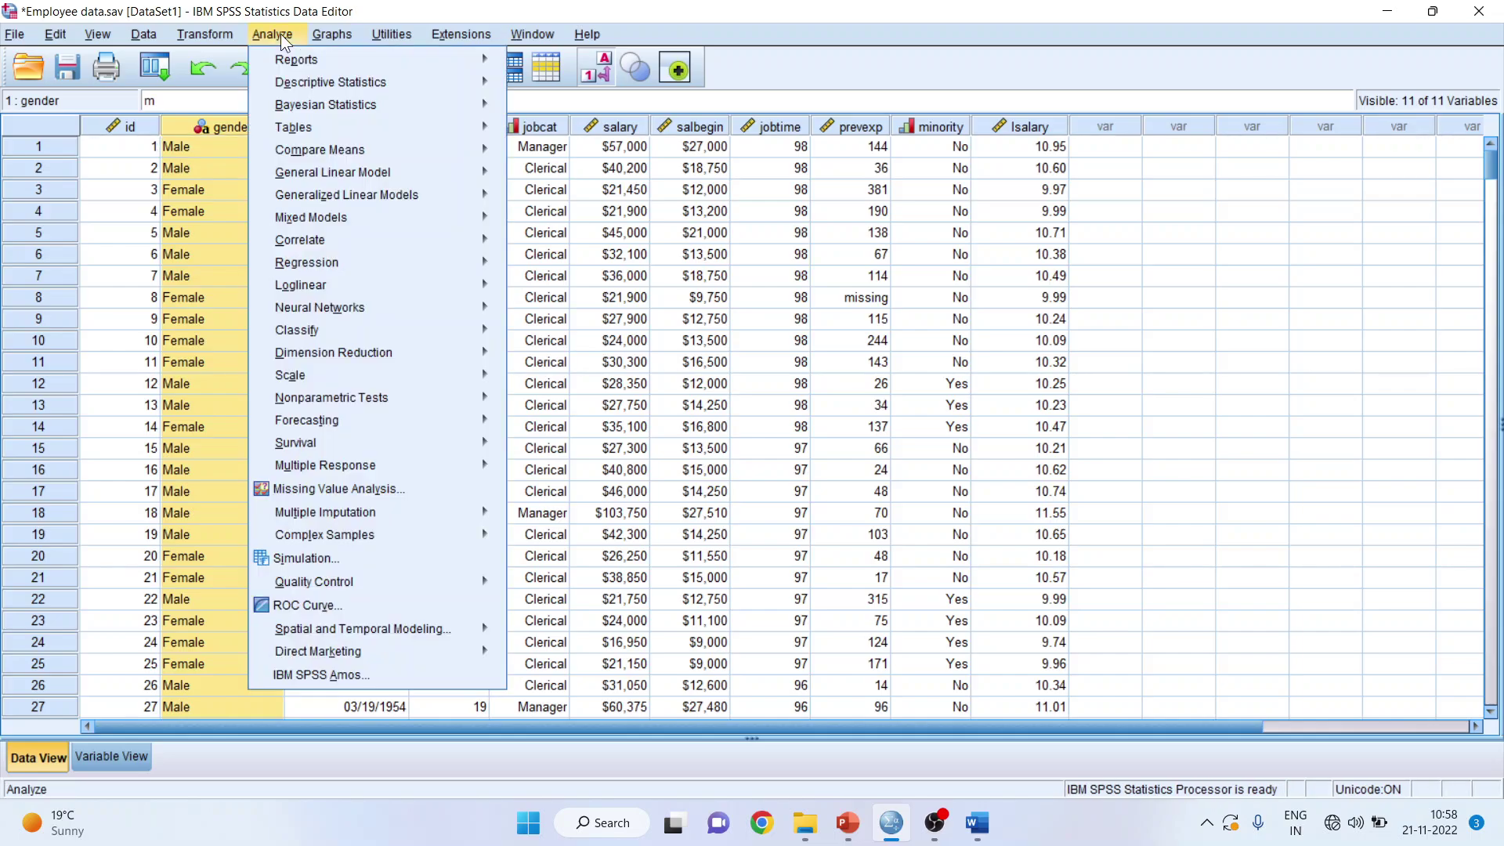
mouse_move(375, 149)
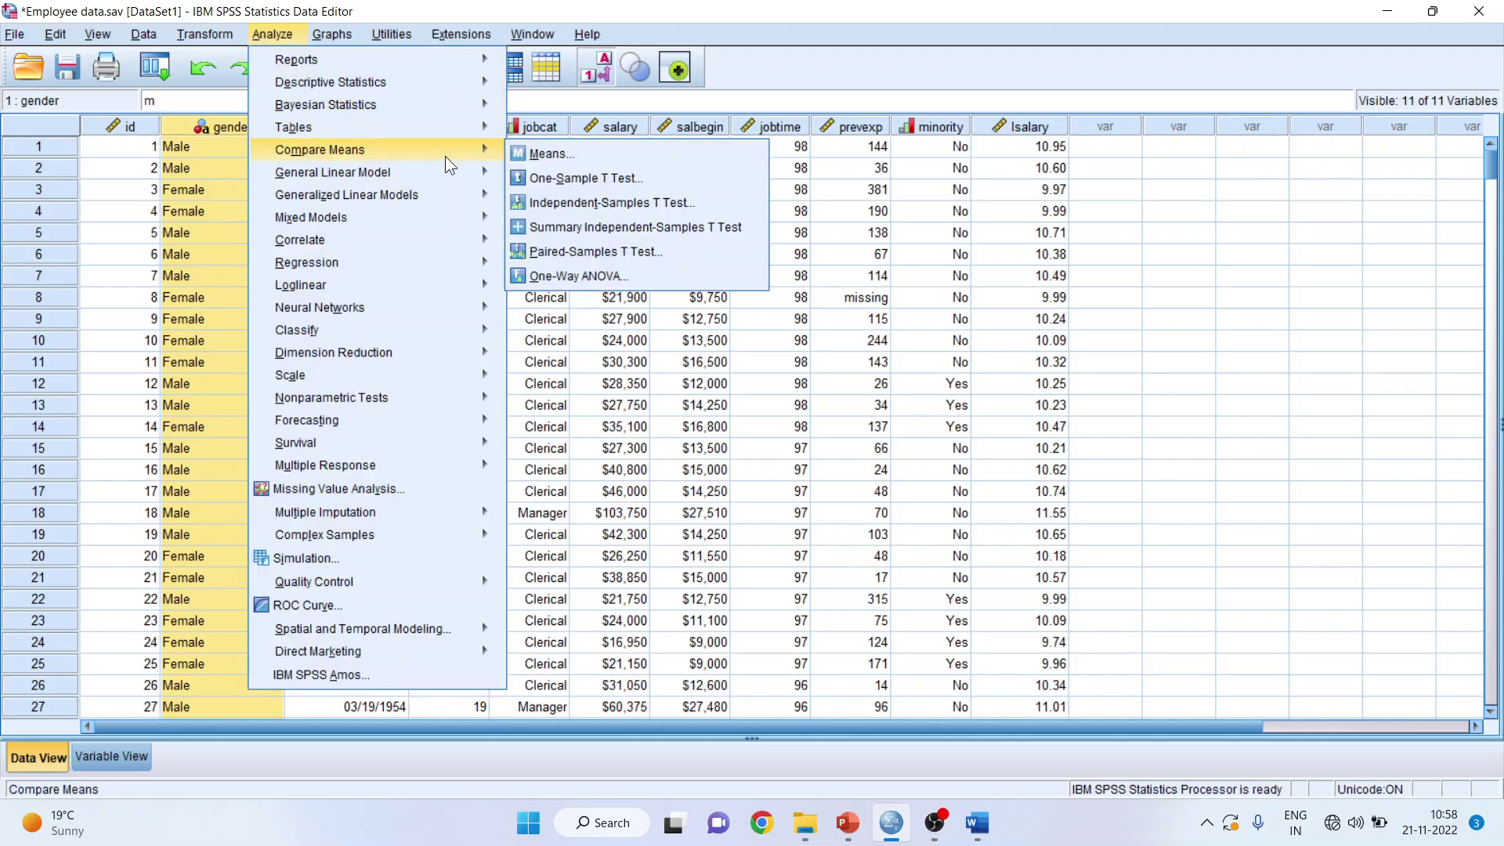
click(576, 205)
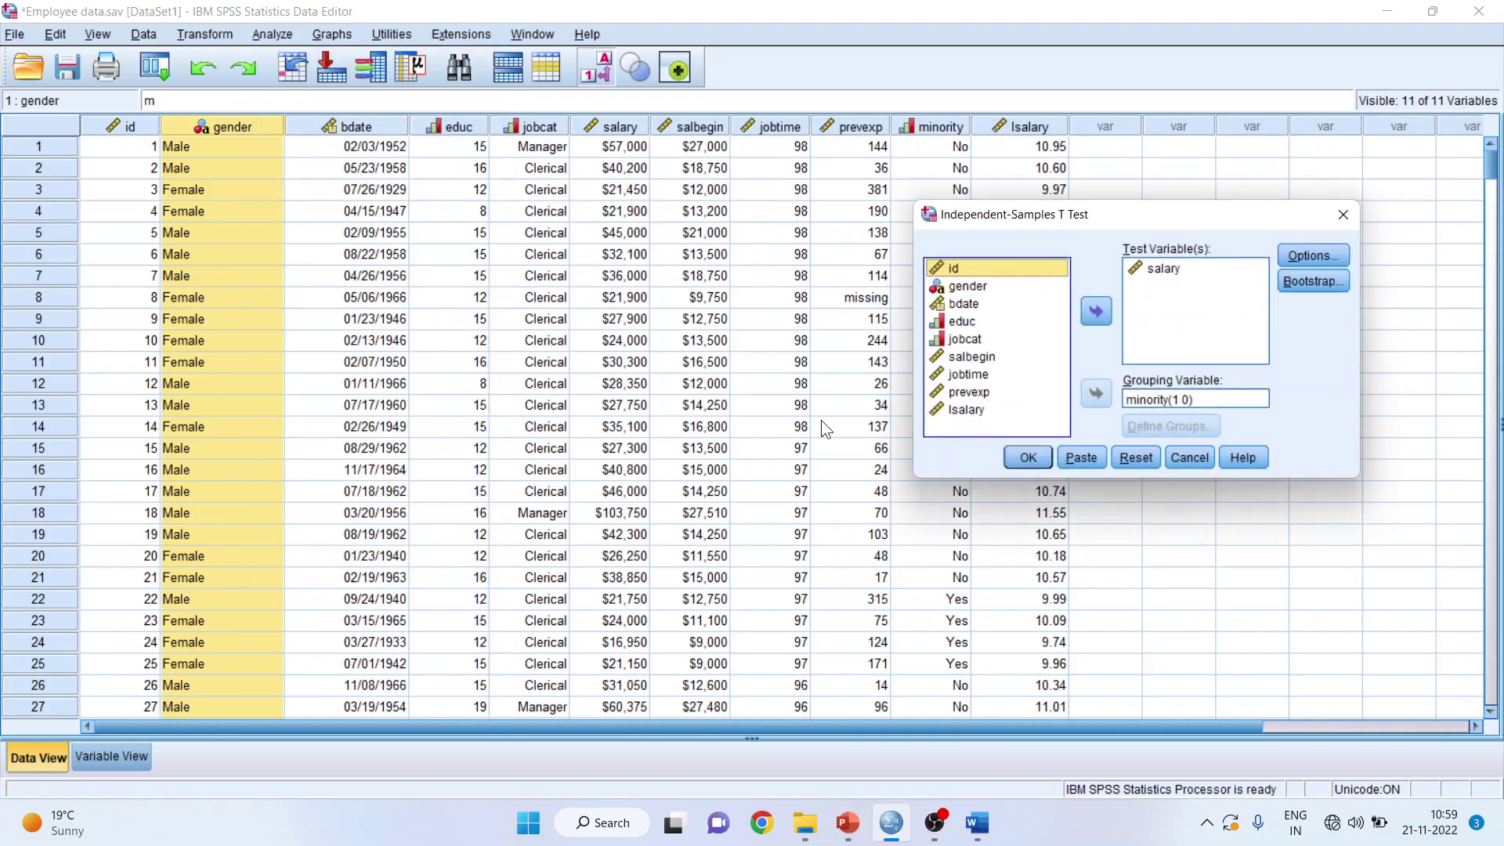
click(1129, 459)
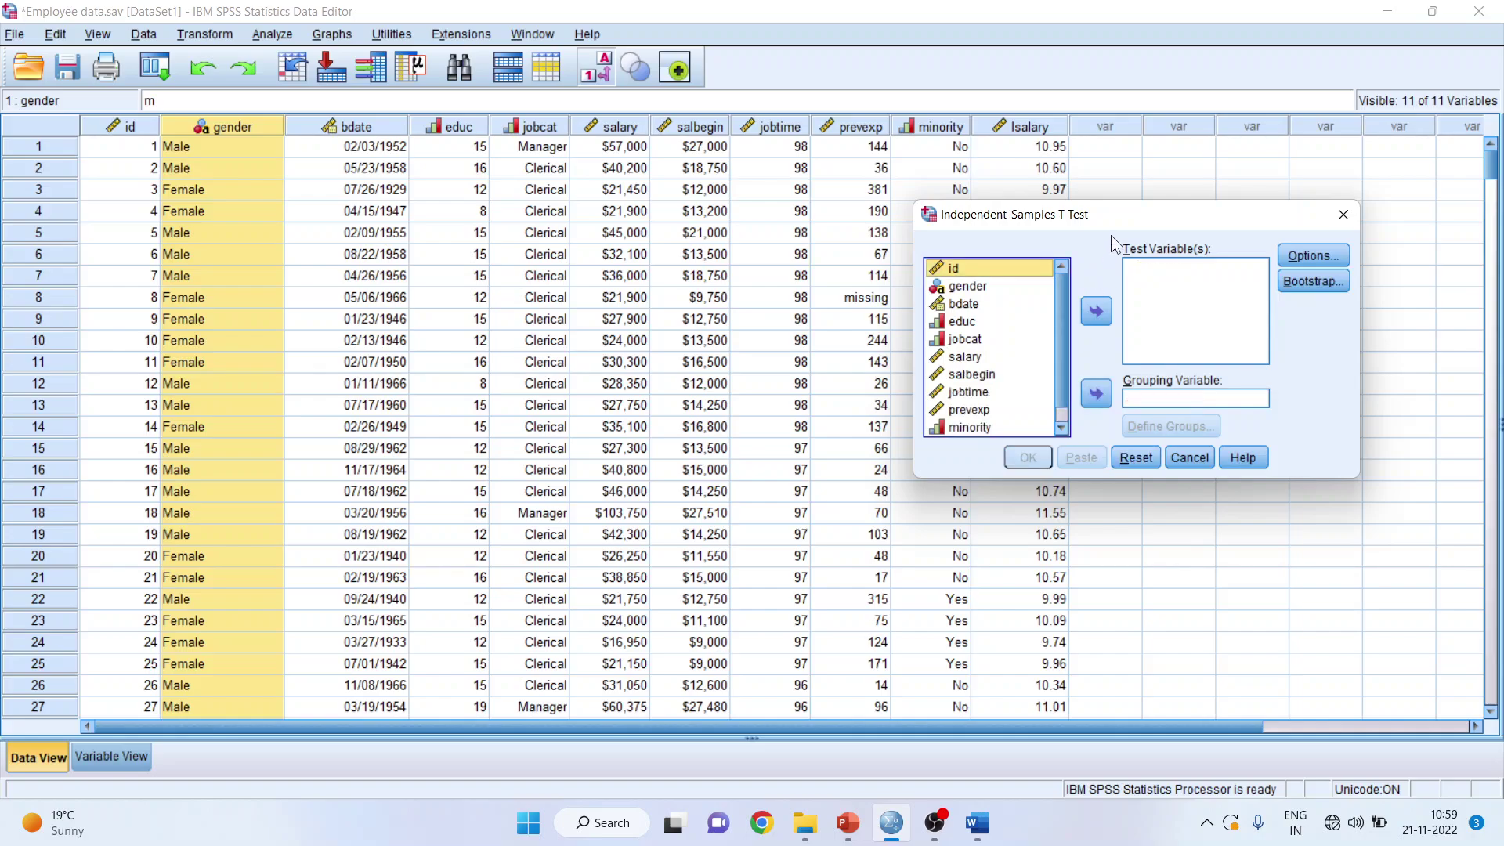
drag(1114, 210, 635, 229)
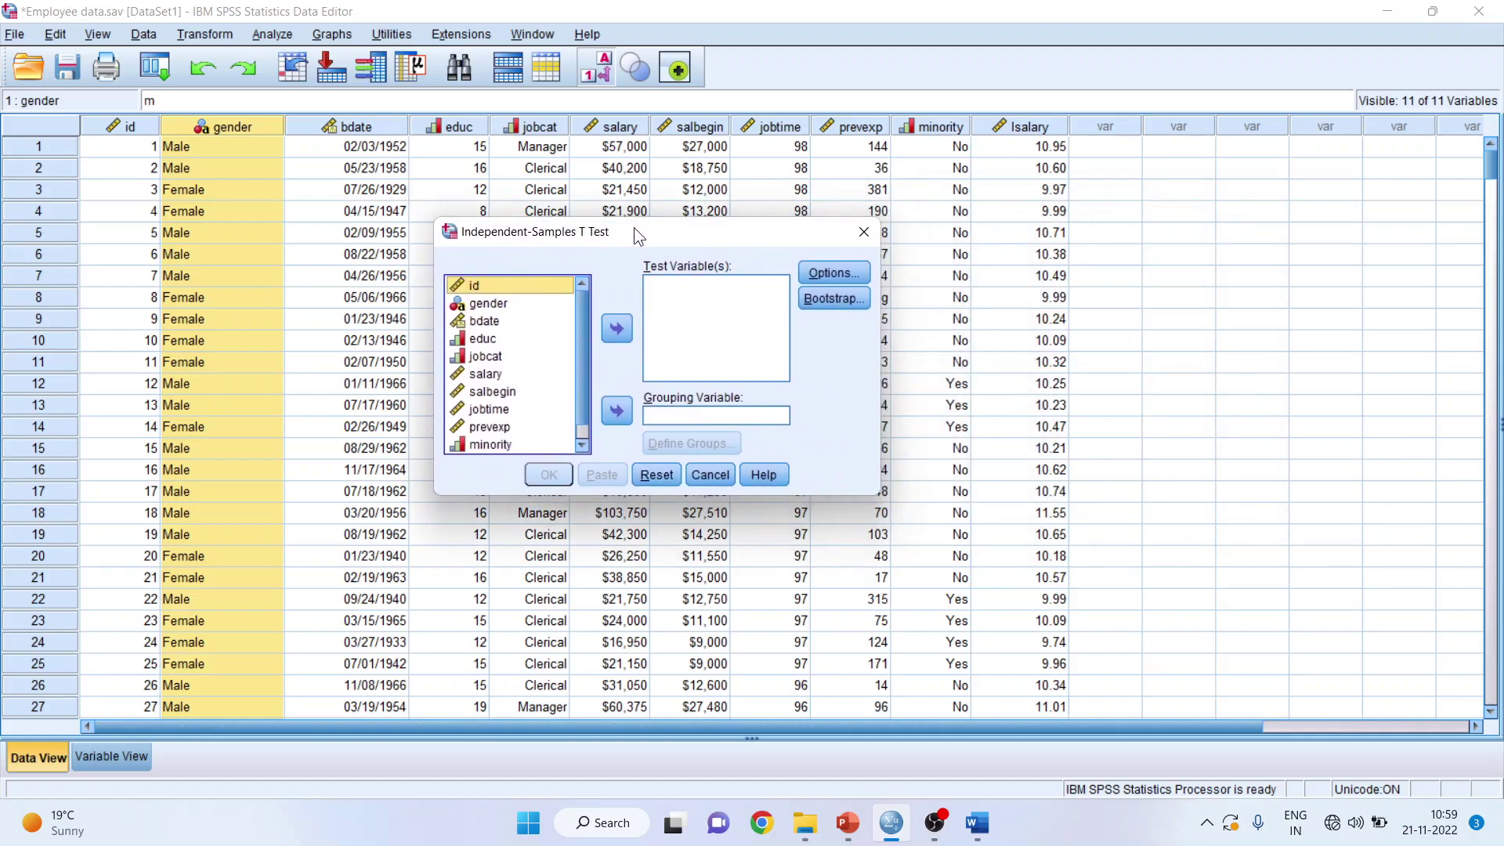
click(494, 374)
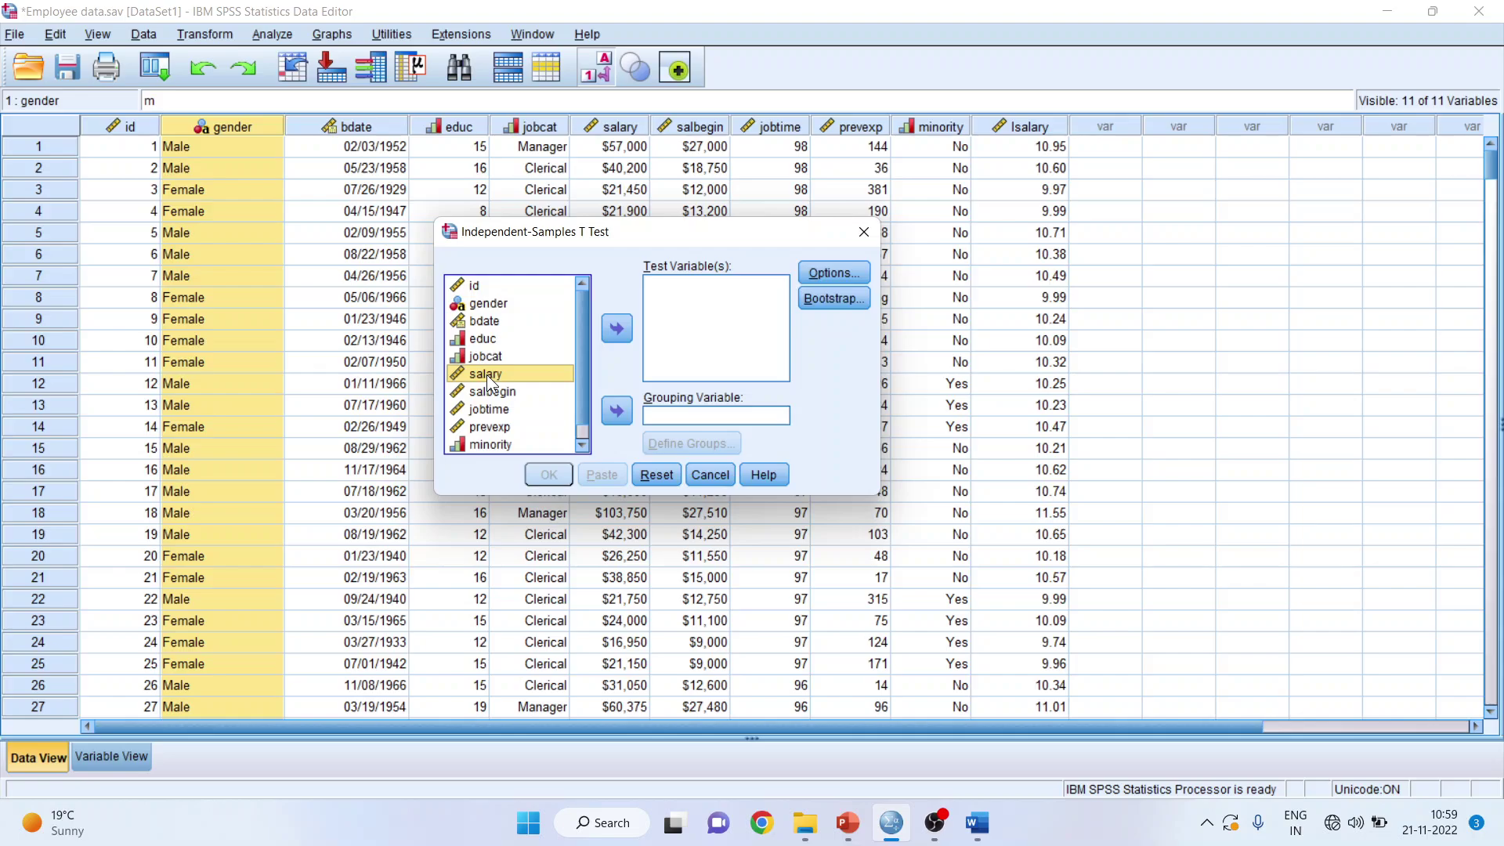
click(617, 329)
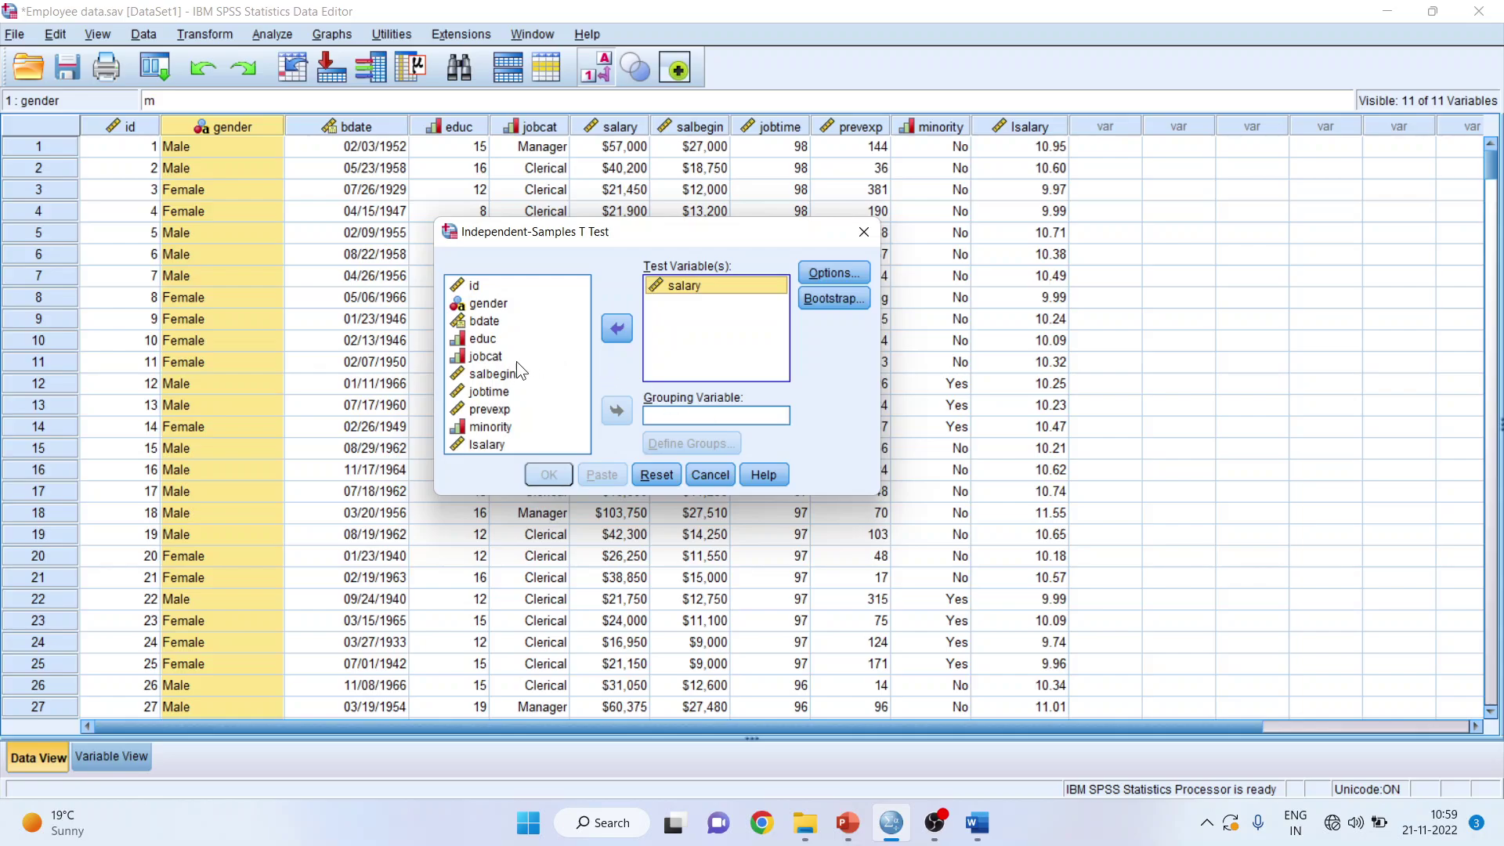
- Make gender the grouping variable after checking its value codes in Variable View
click(496, 305)
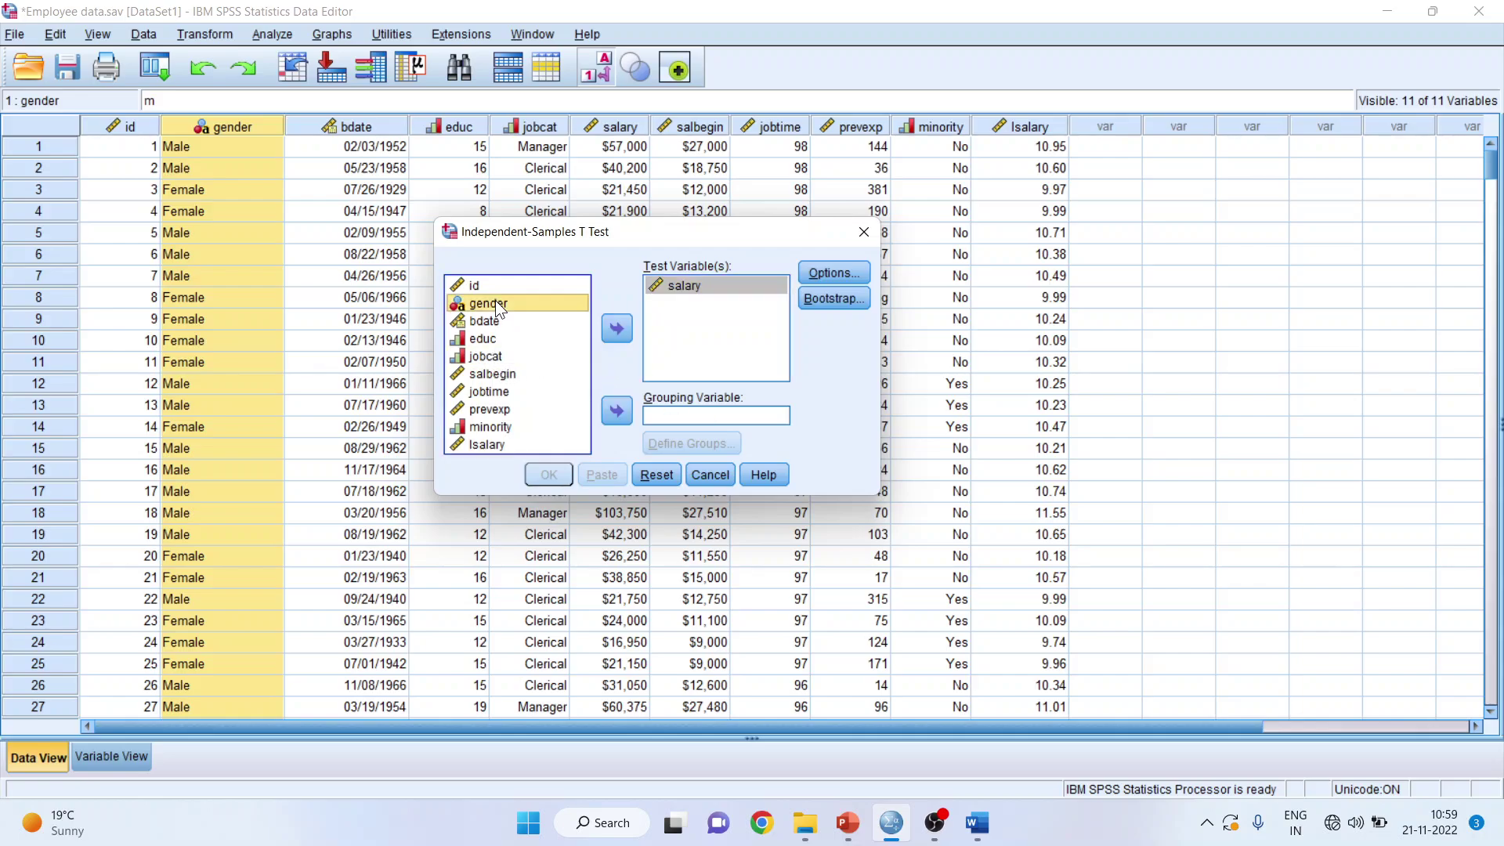
click(617, 410)
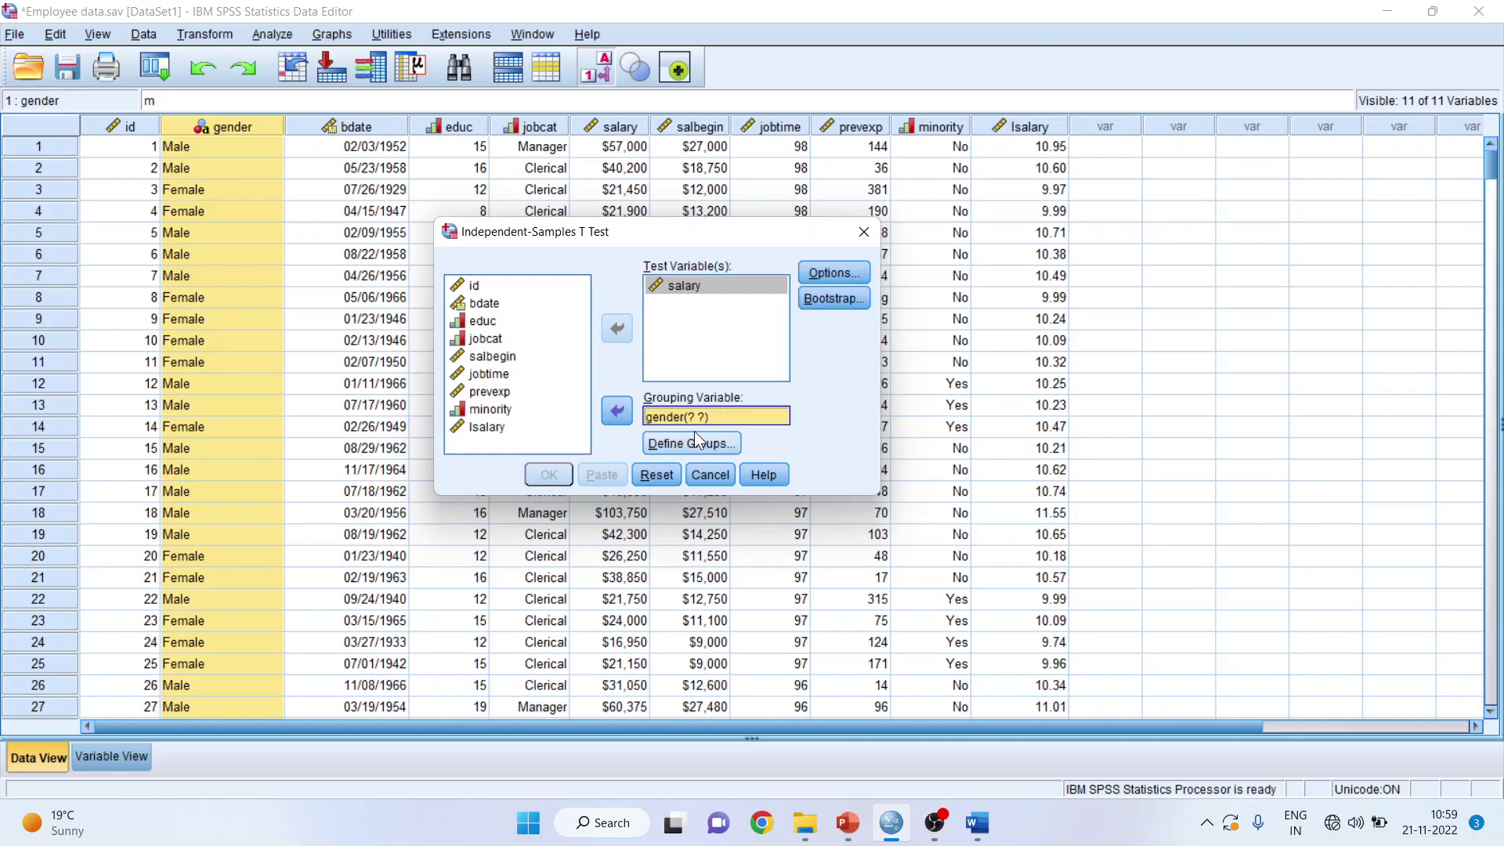
click(139, 753)
drag(575, 232, 986, 165)
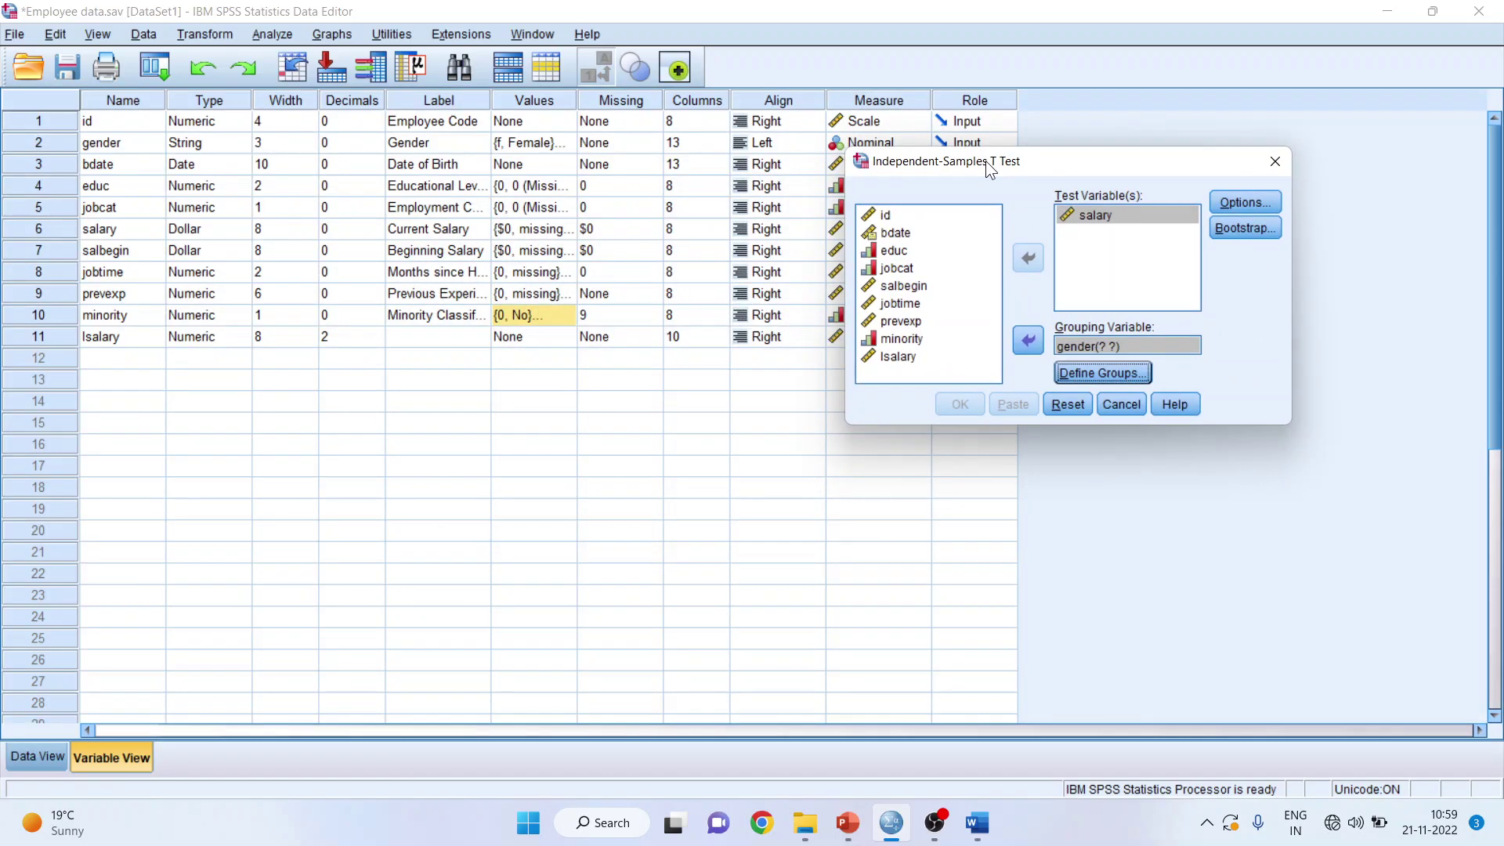
double_click(570, 145)
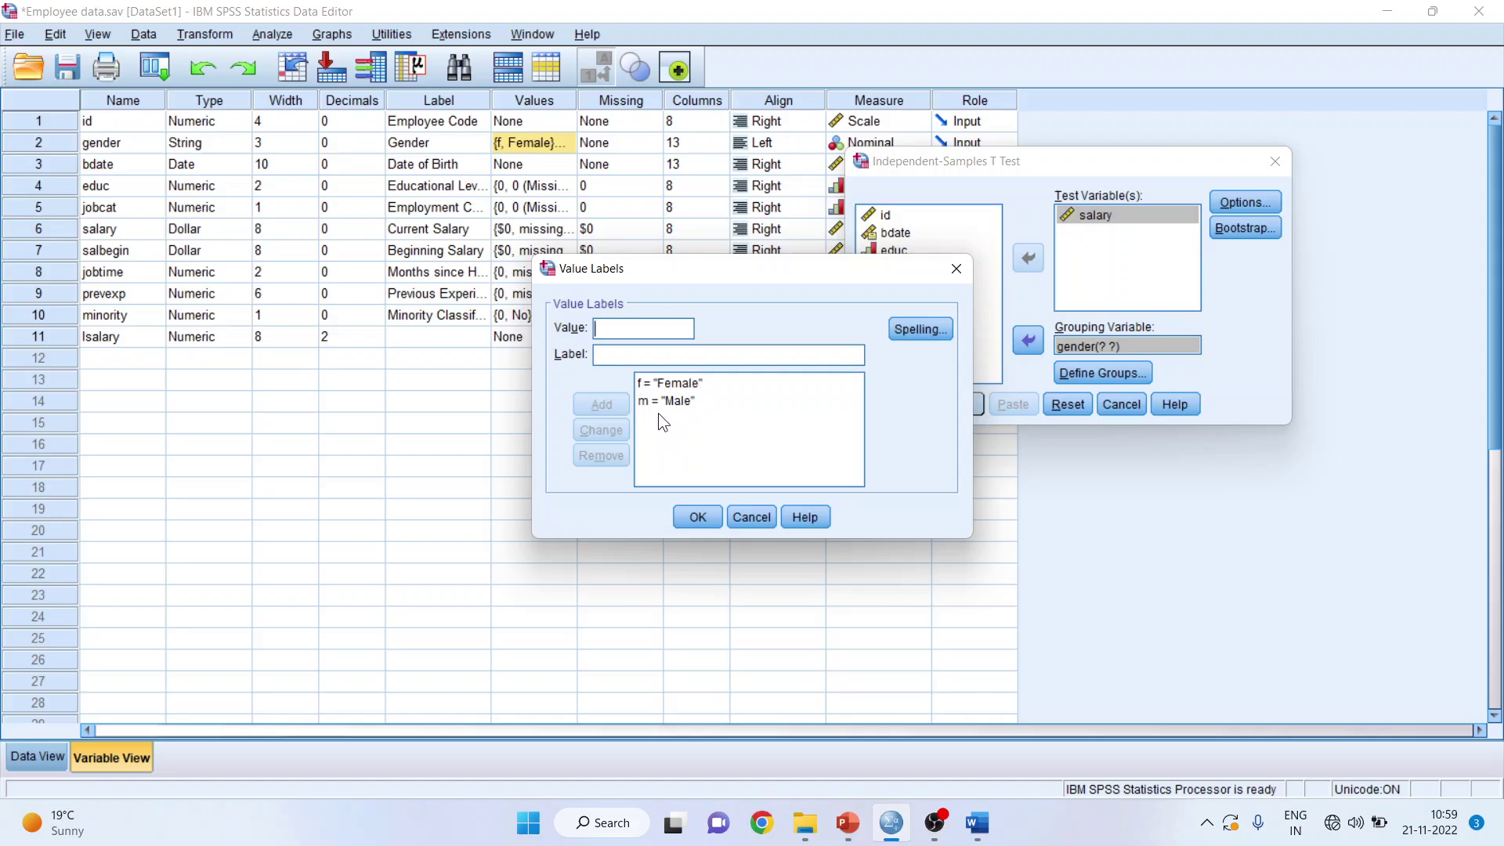
click(699, 517)
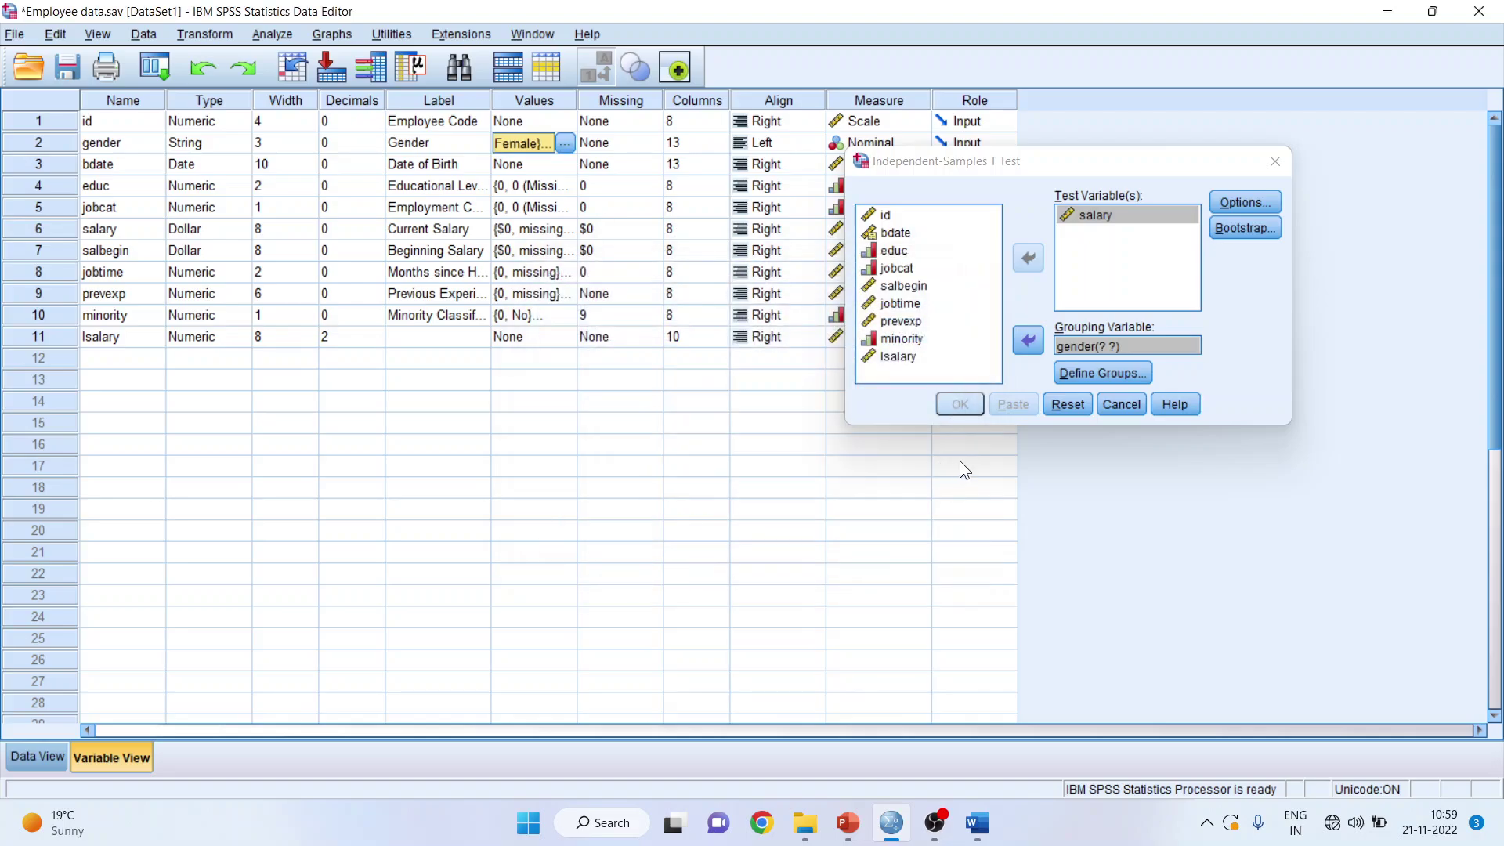
- Define the gender groups as m and f and run the t test
click(1094, 373)
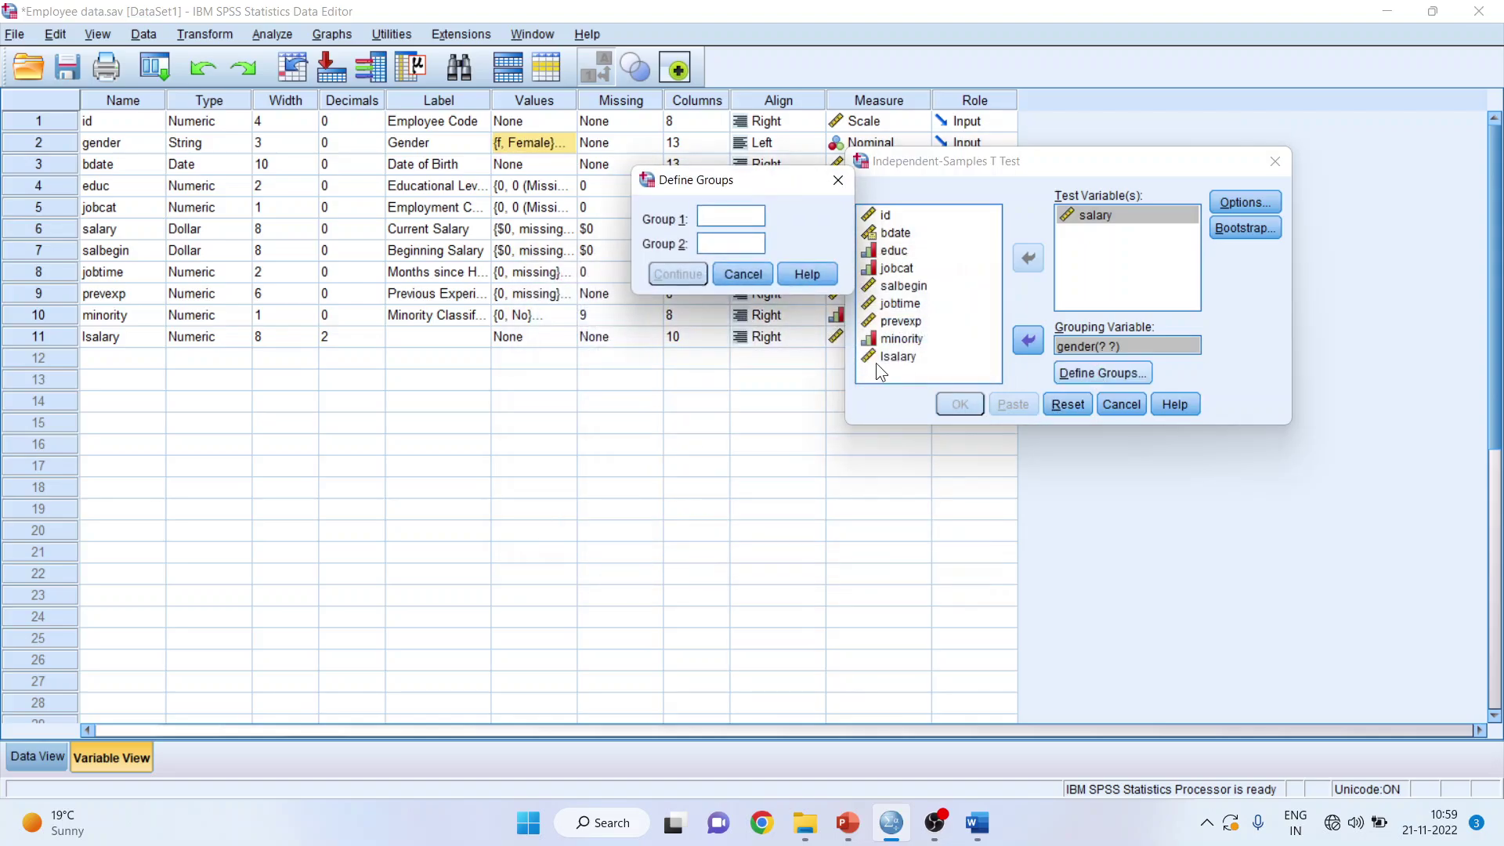
text(mf)
click(678, 273)
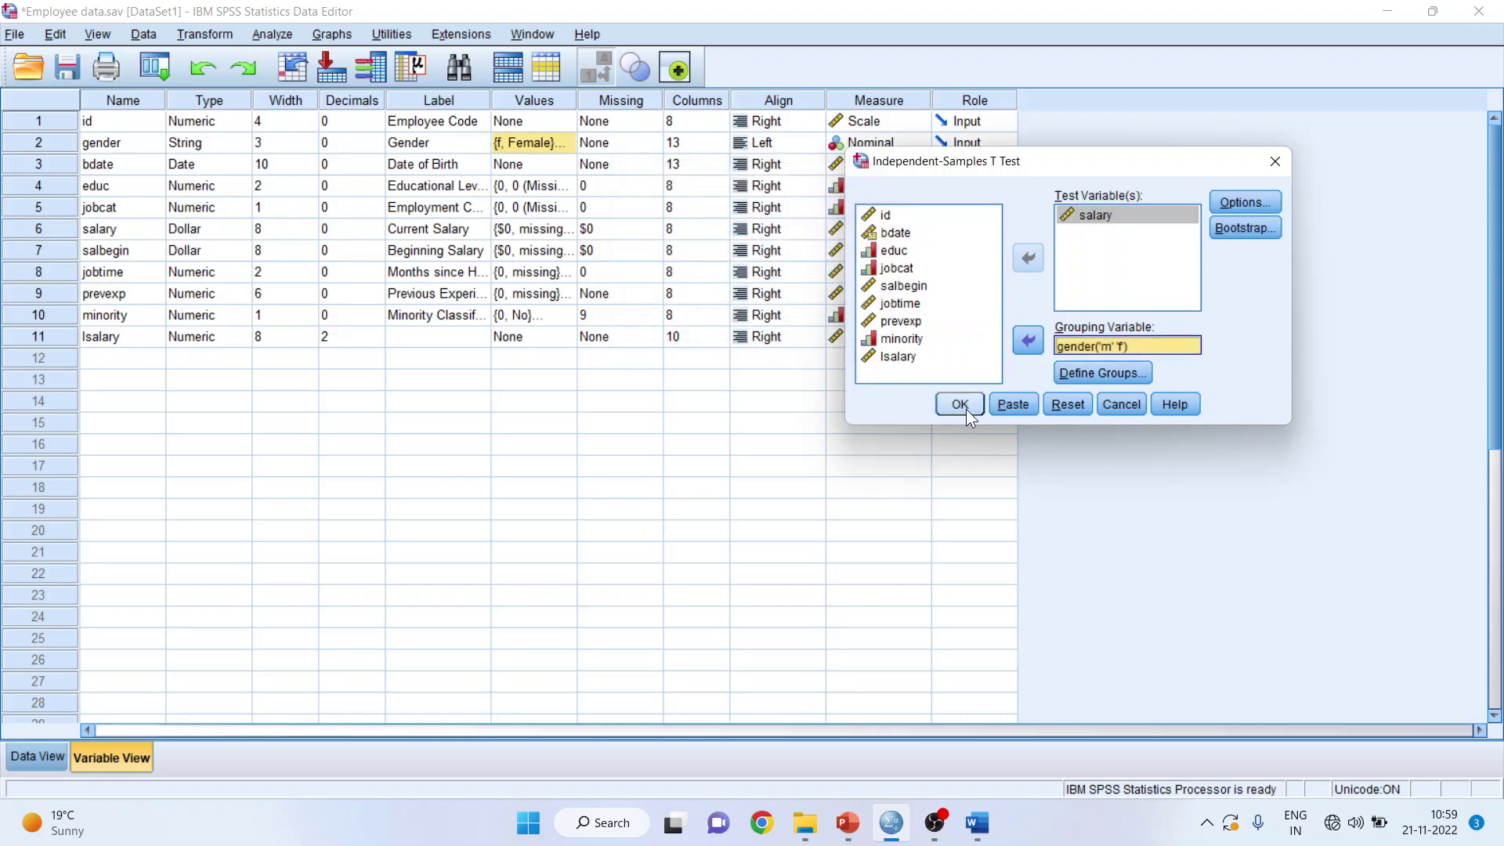
click(967, 411)
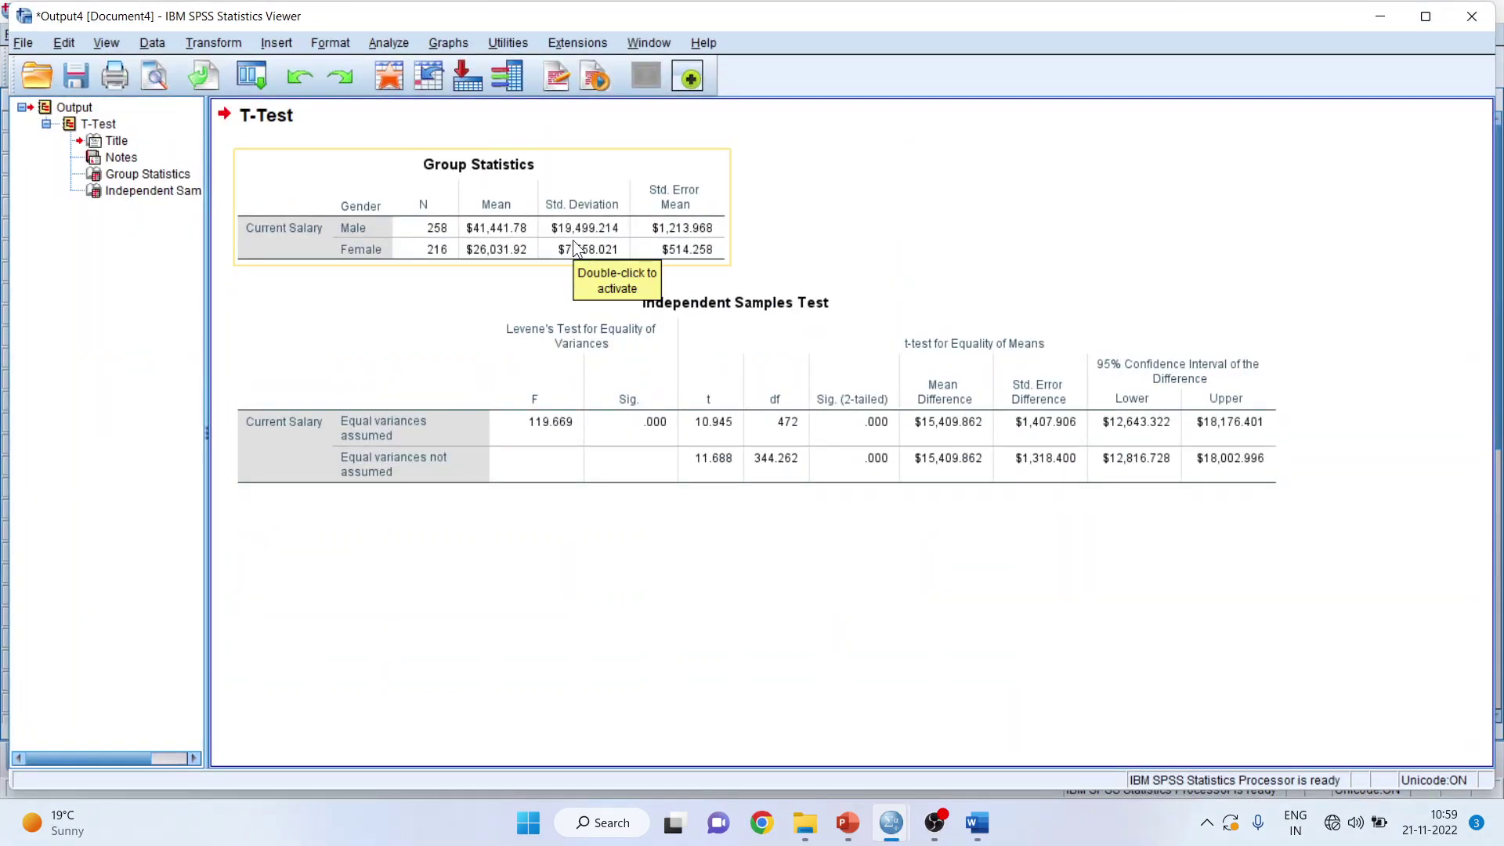
click(972, 830)
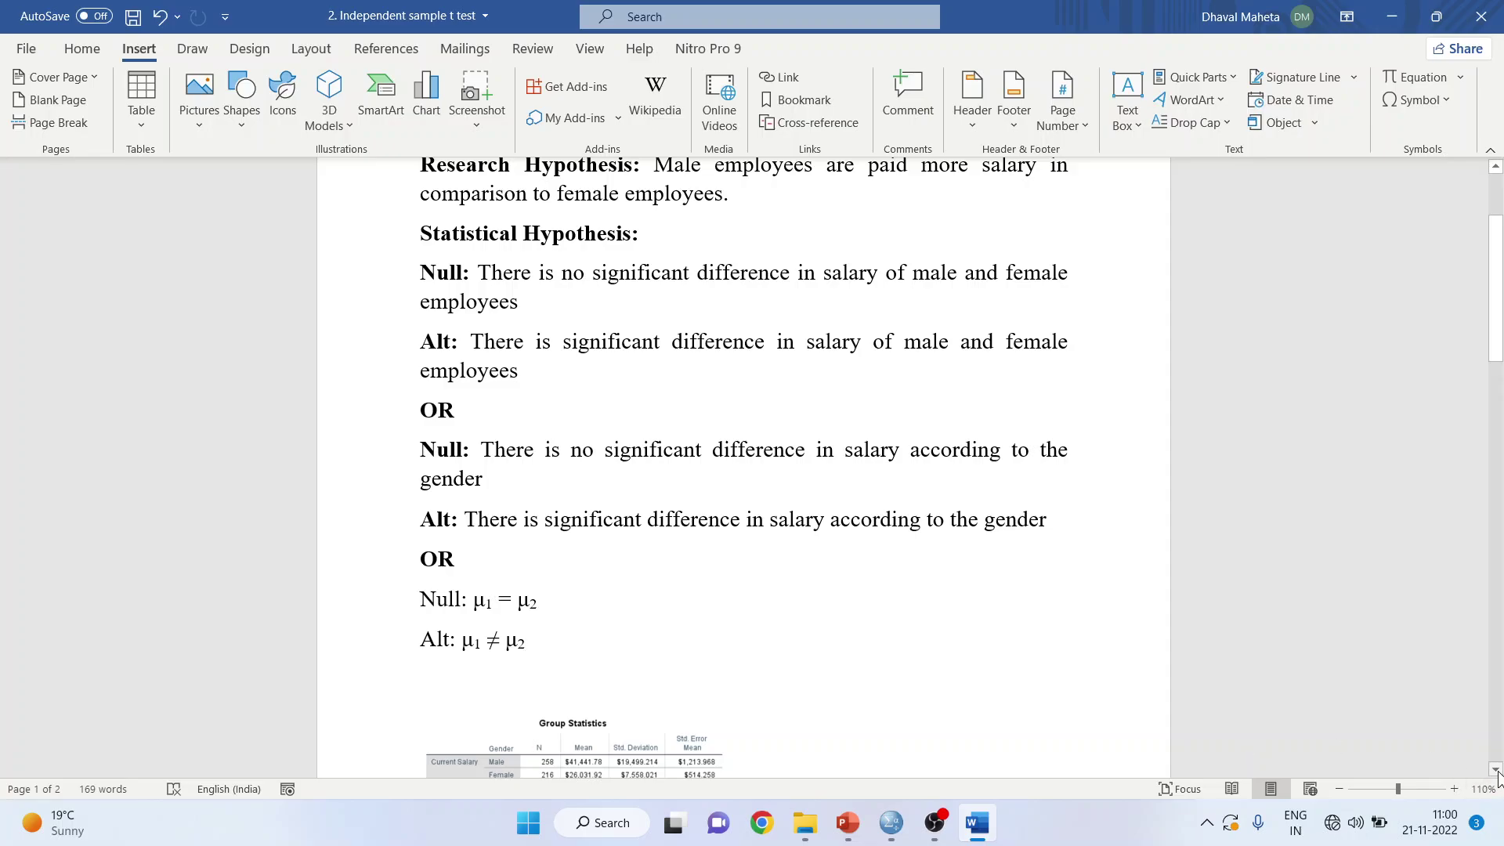
click(1496, 771)
scroll(736, 528, down, 5)
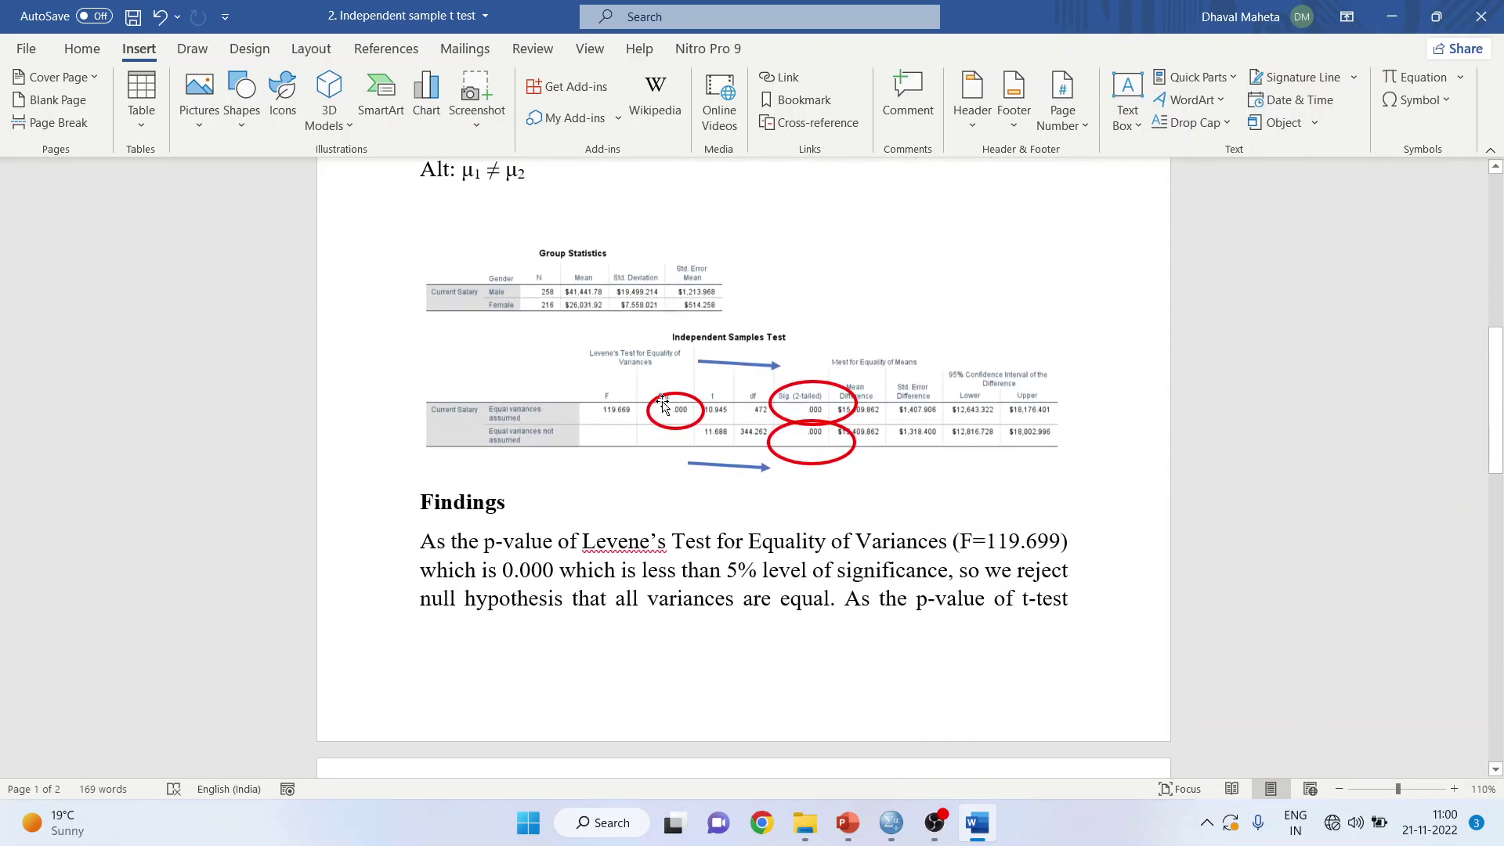
click(661, 402)
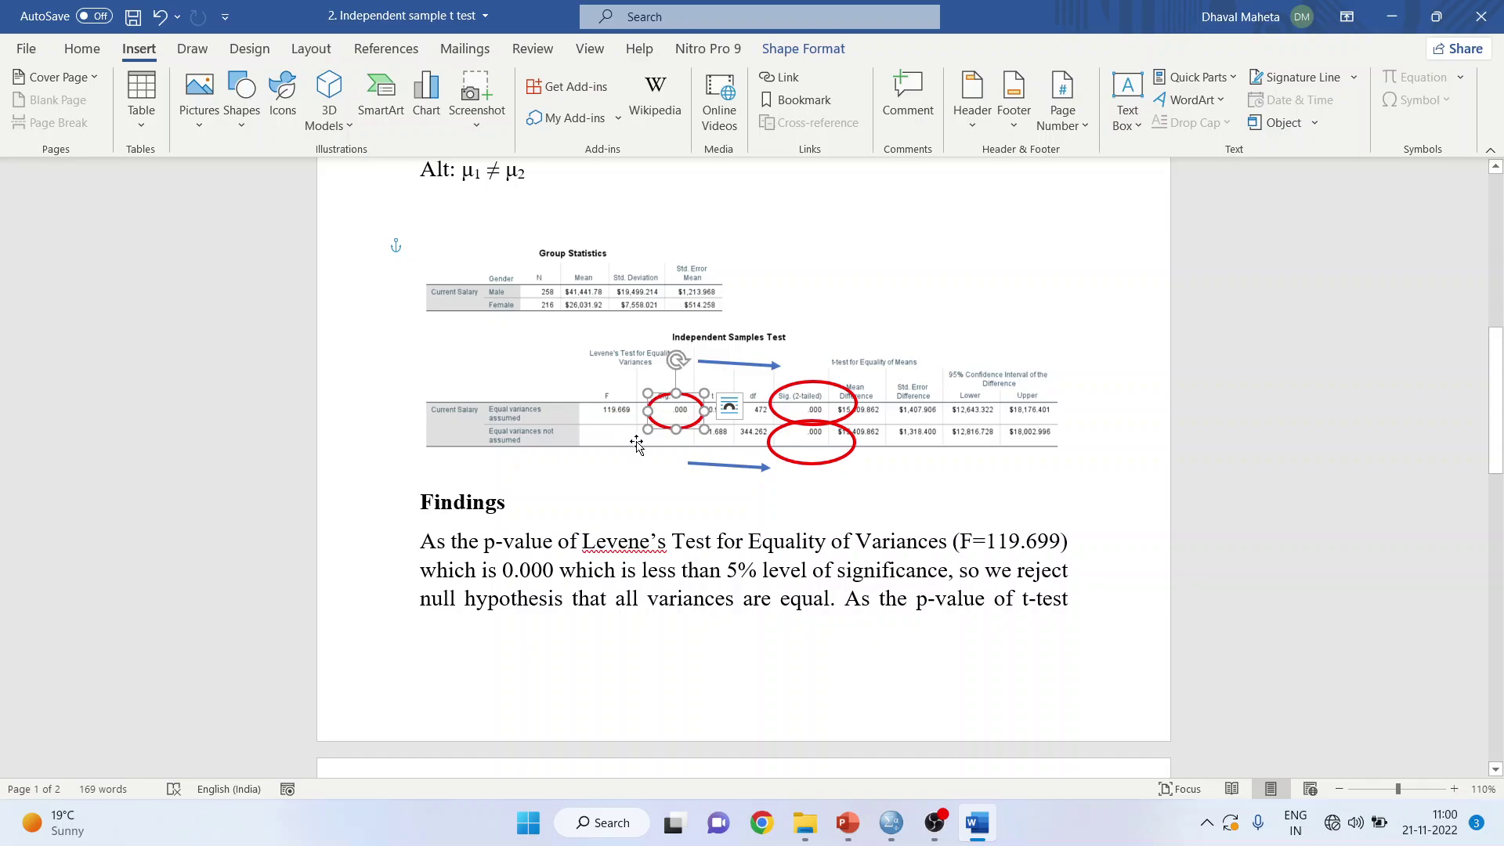
click(773, 458)
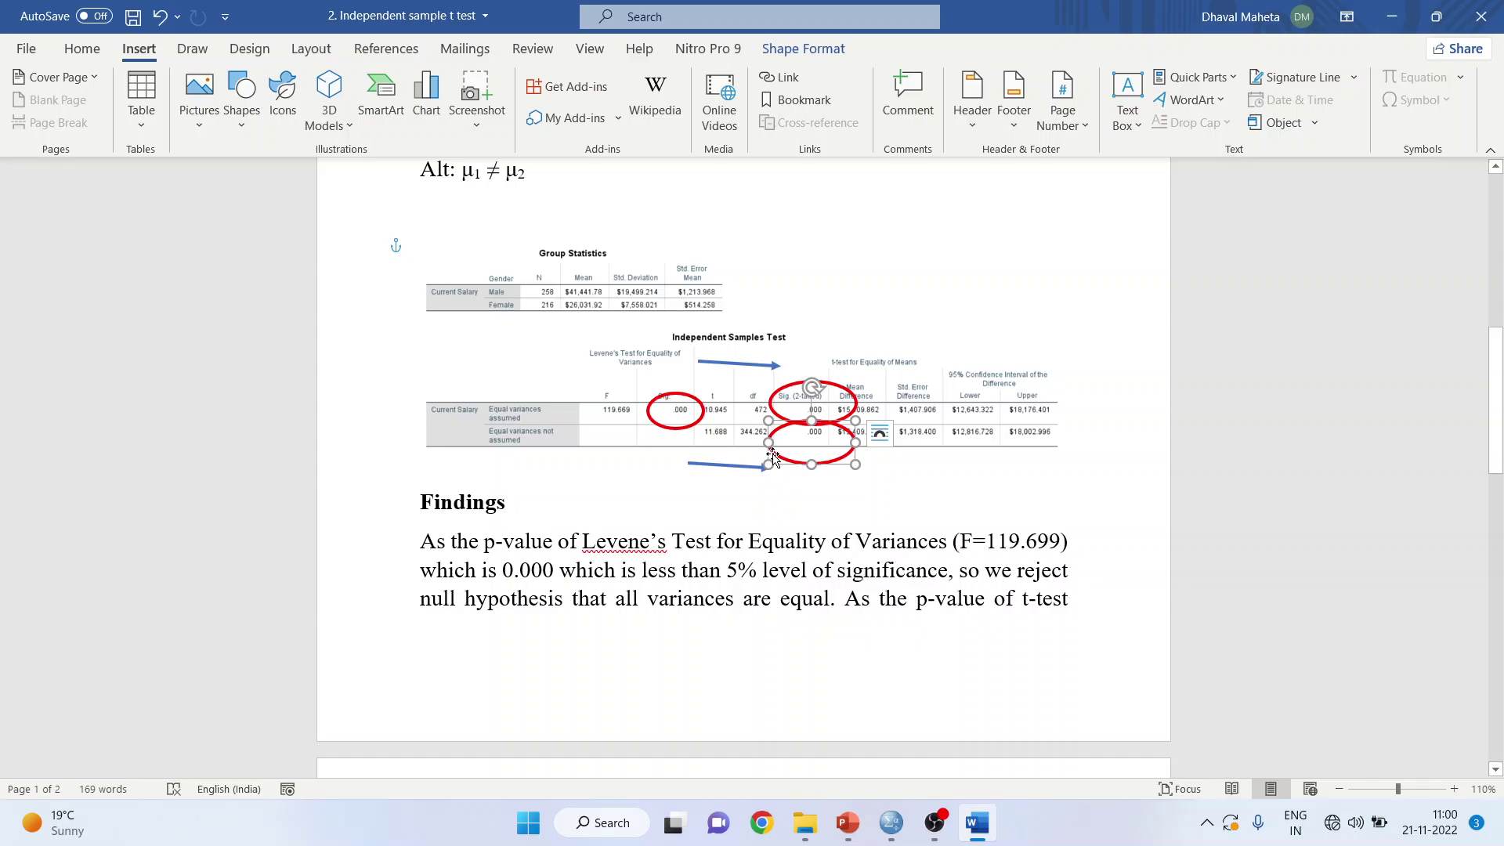
click(689, 425)
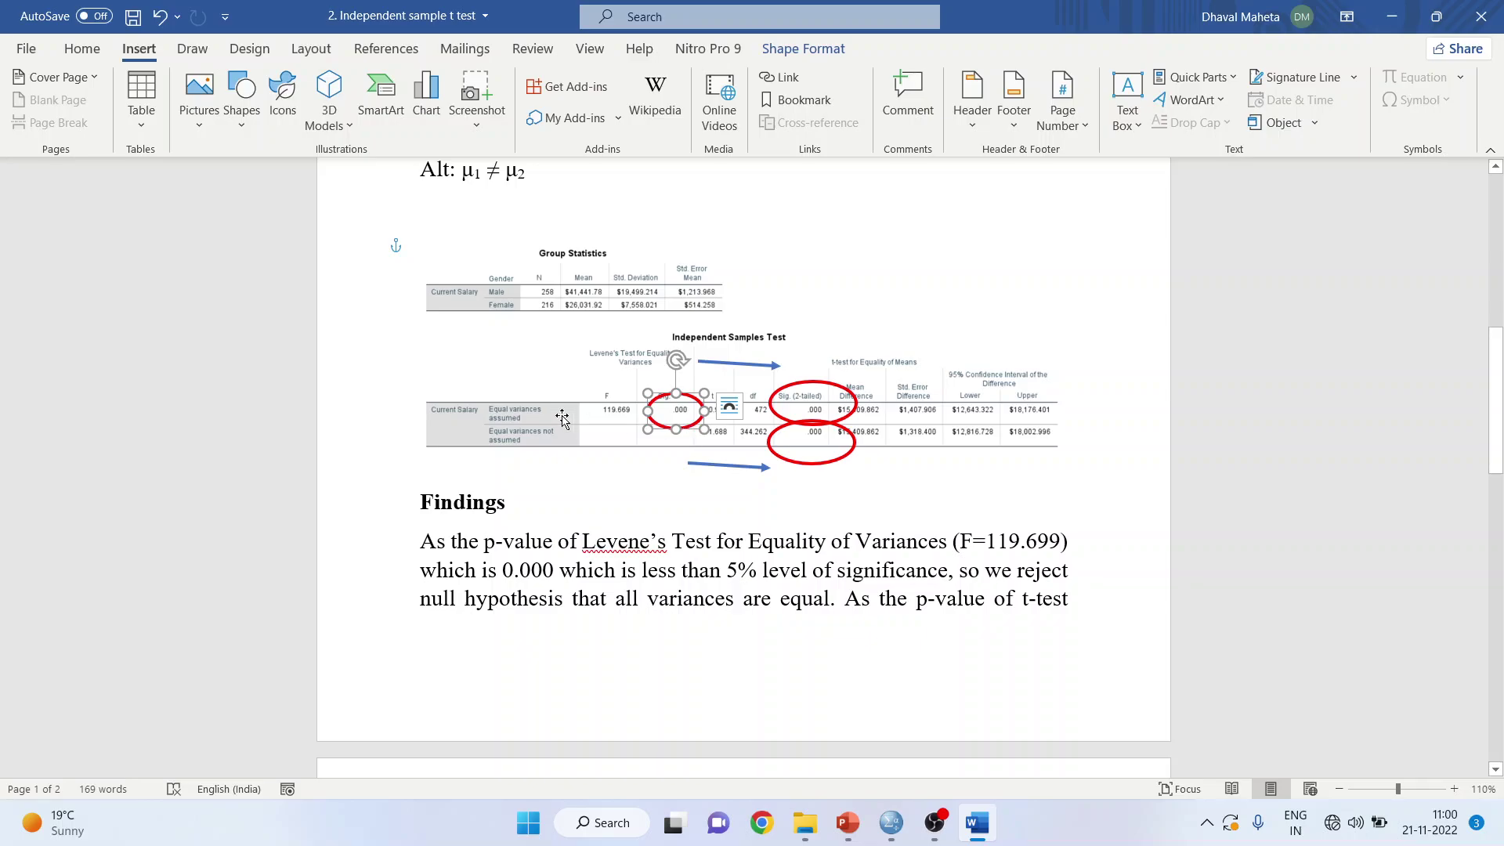
click(825, 381)
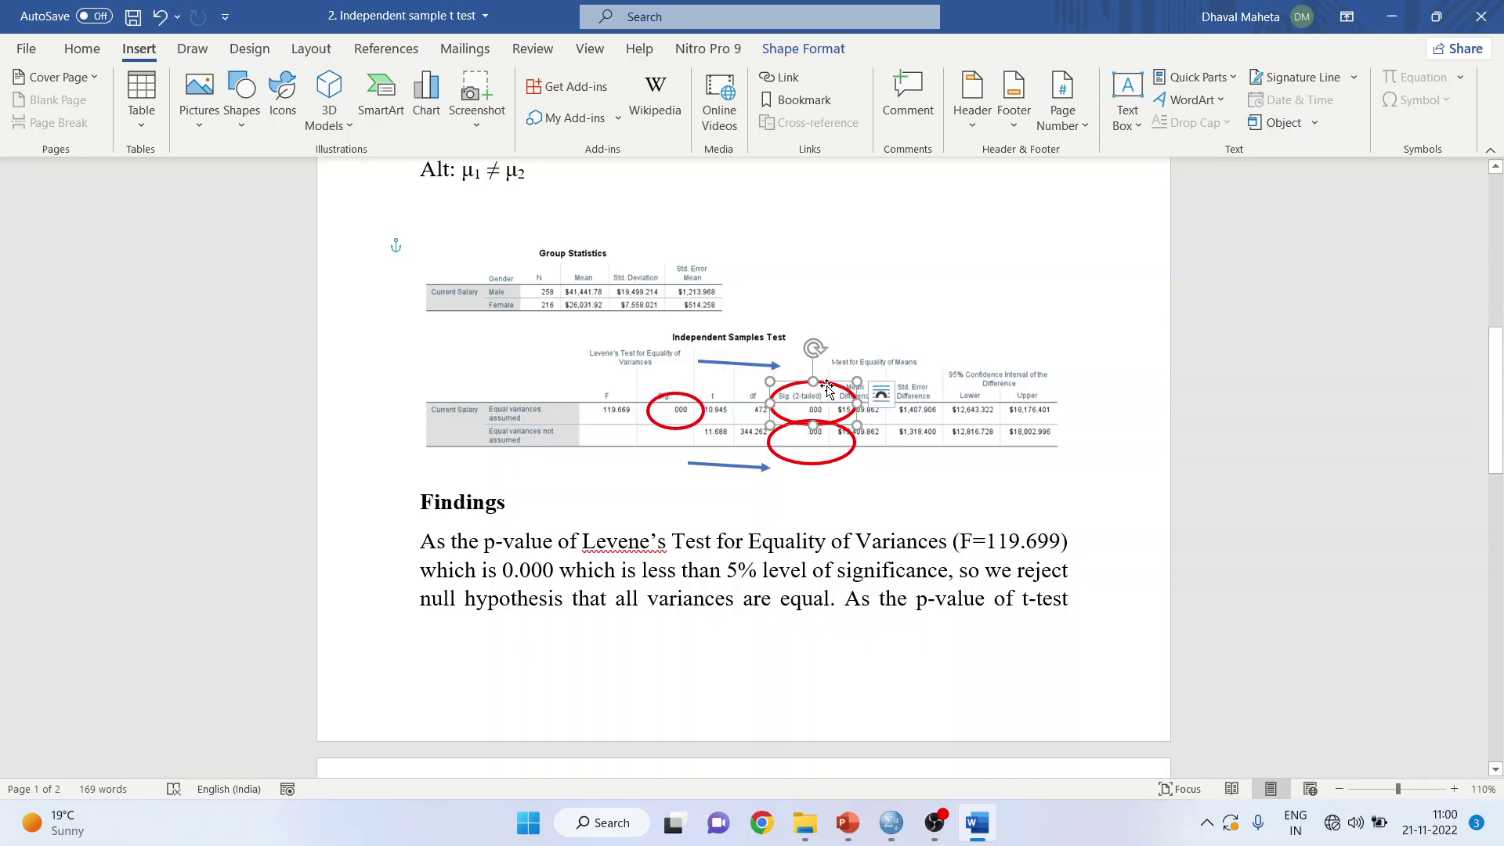
click(699, 404)
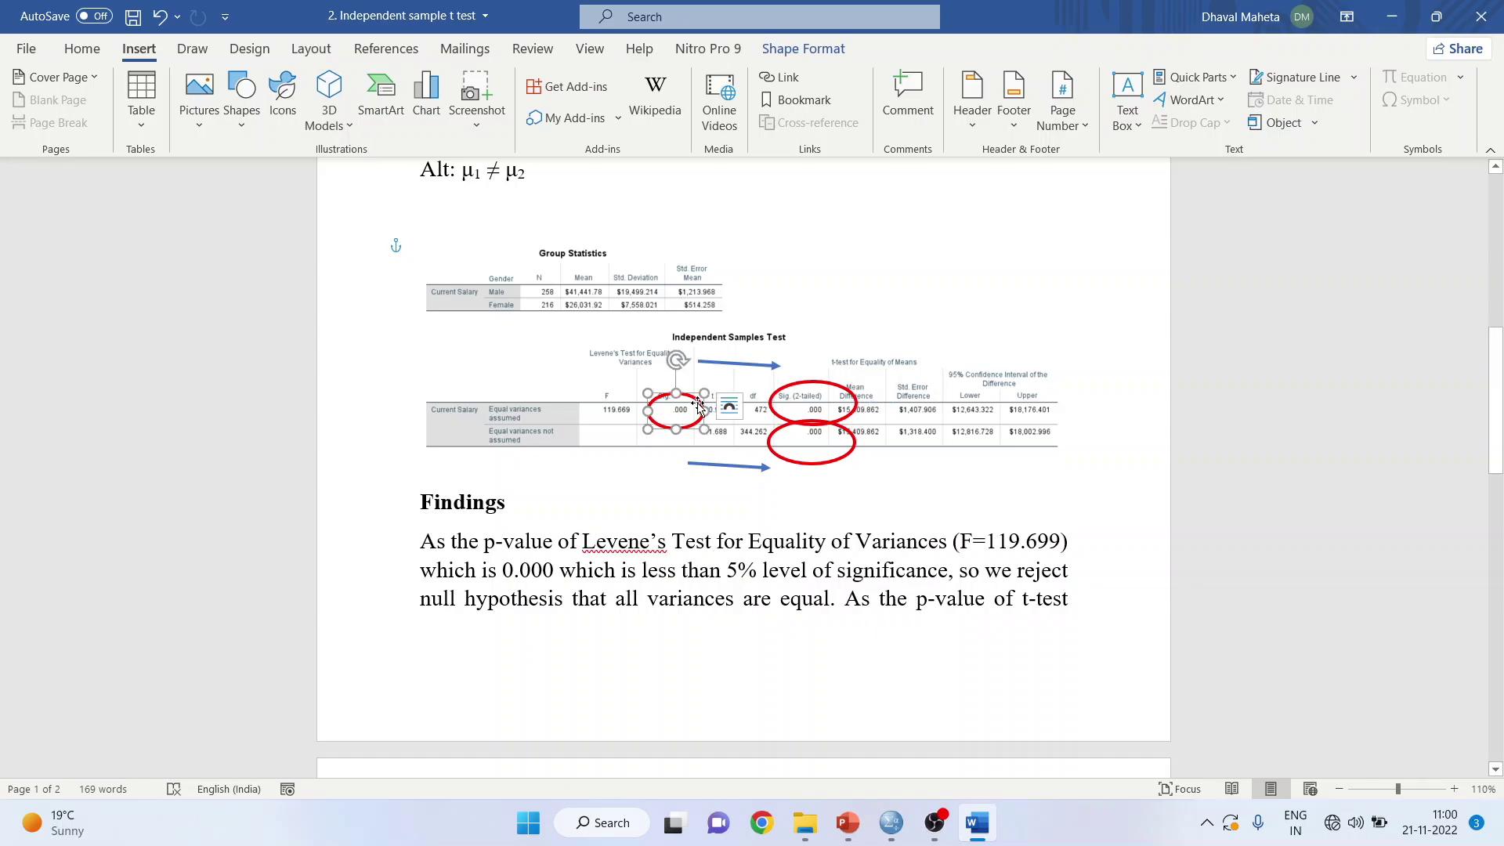
click(784, 435)
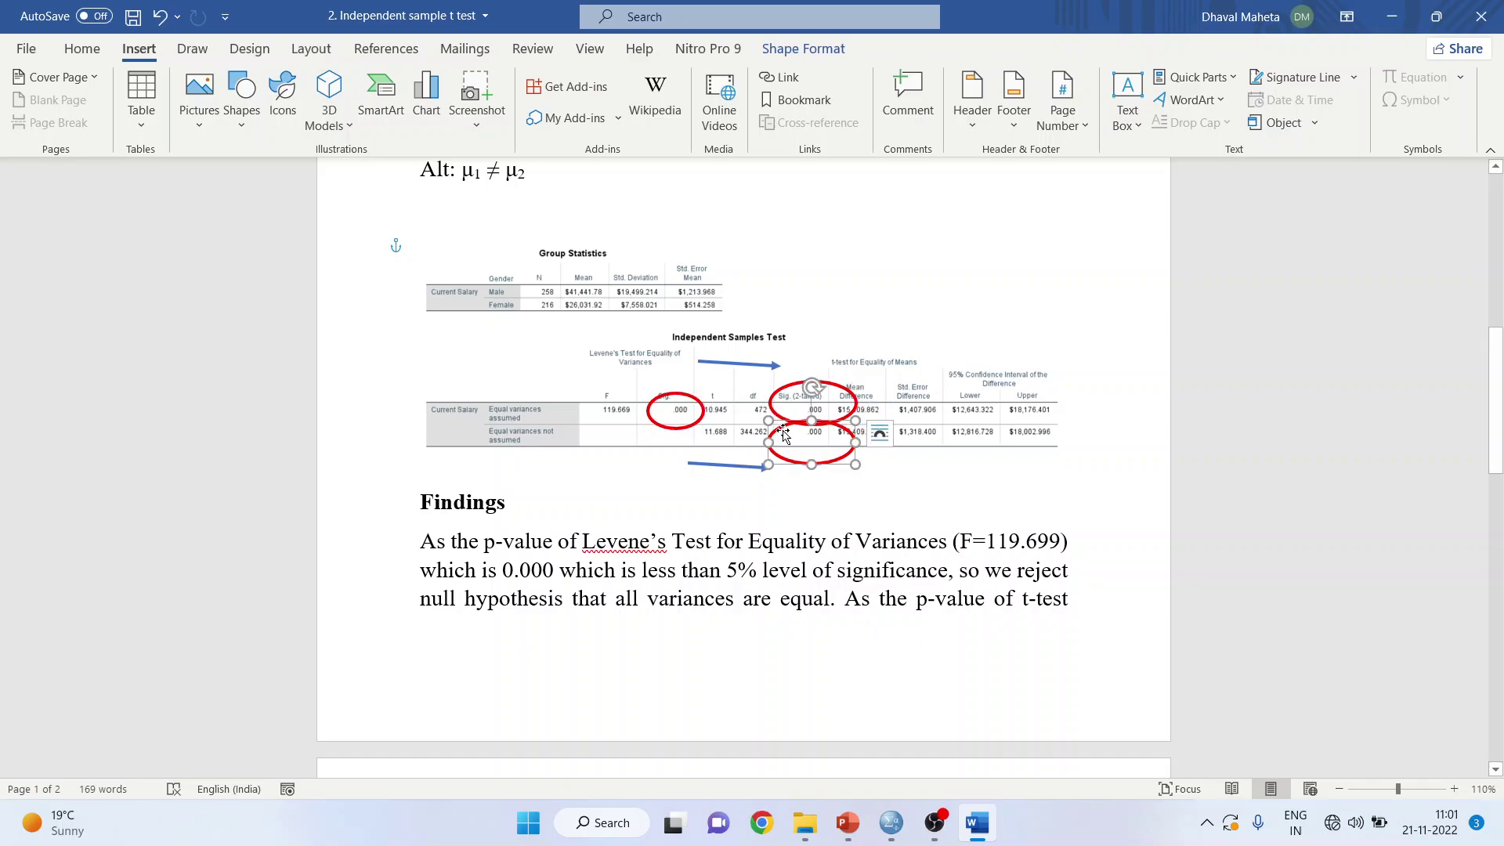
click(692, 404)
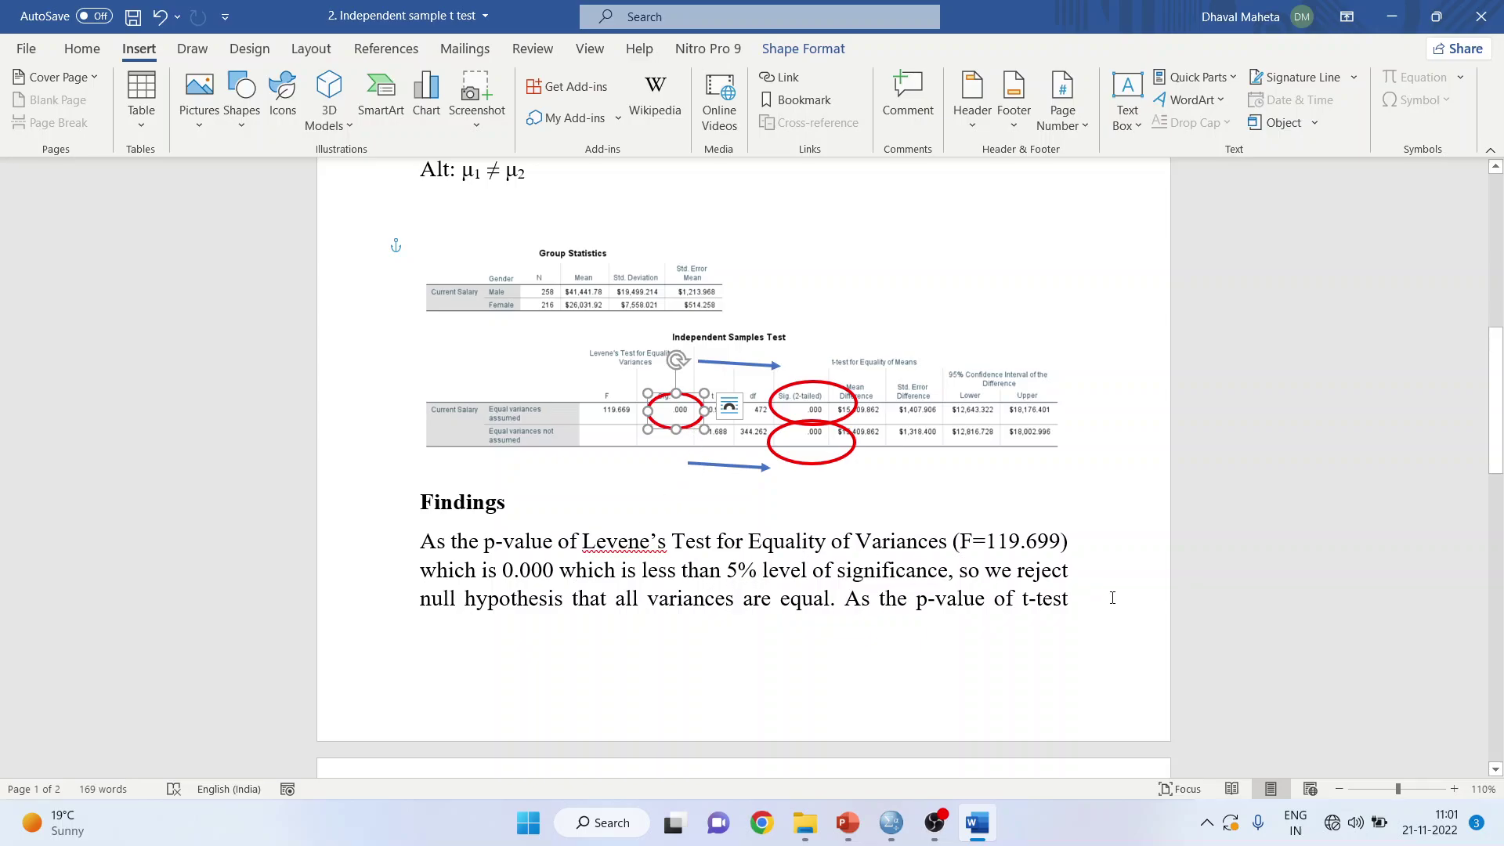
- Scroll through the pasted t-test table and the Findings text
click(1495, 770)
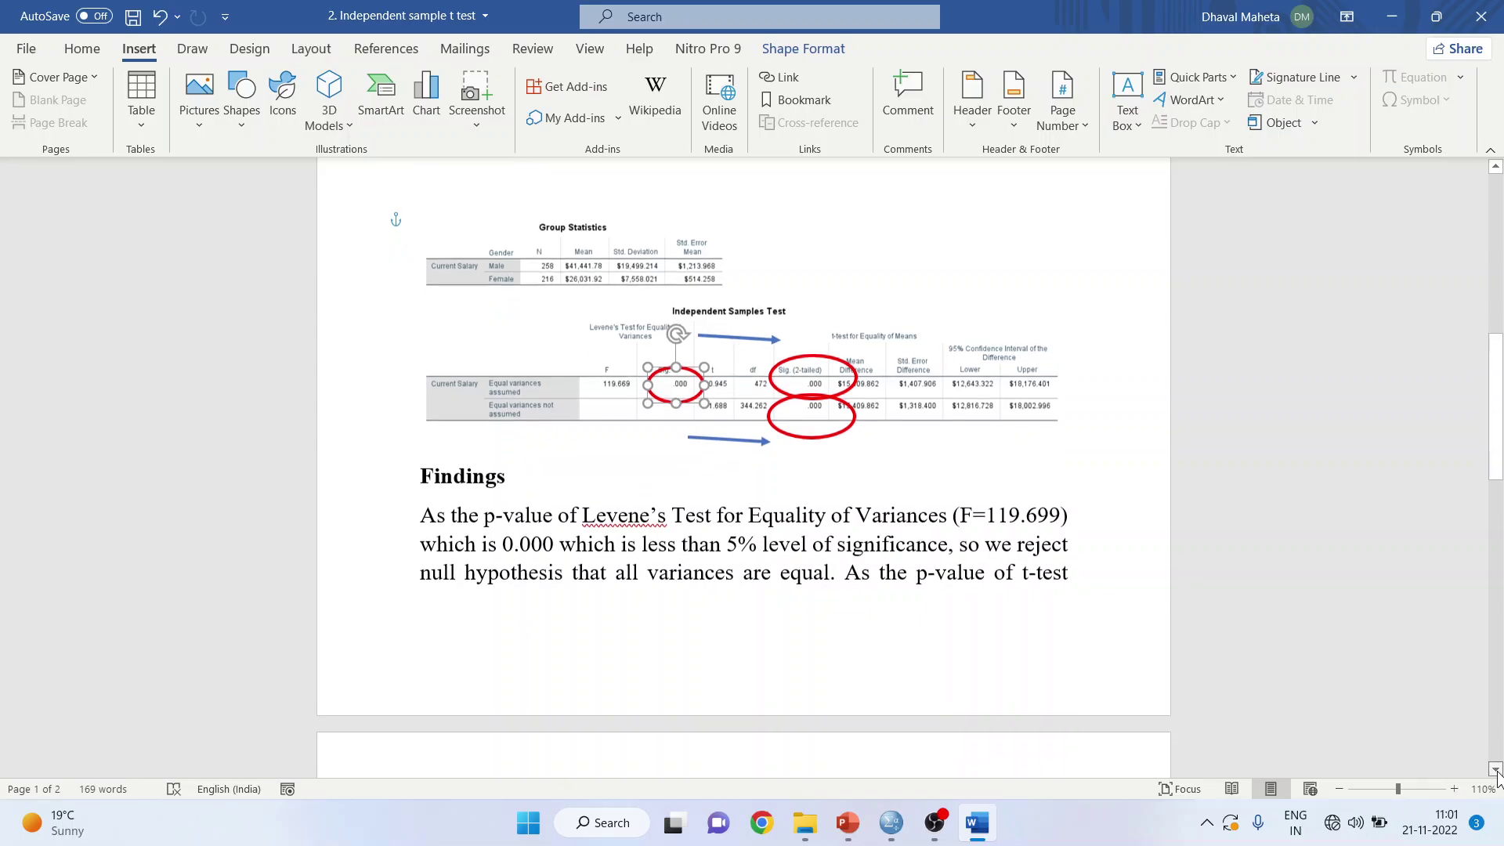
drag(1496, 772, 1495, 771)
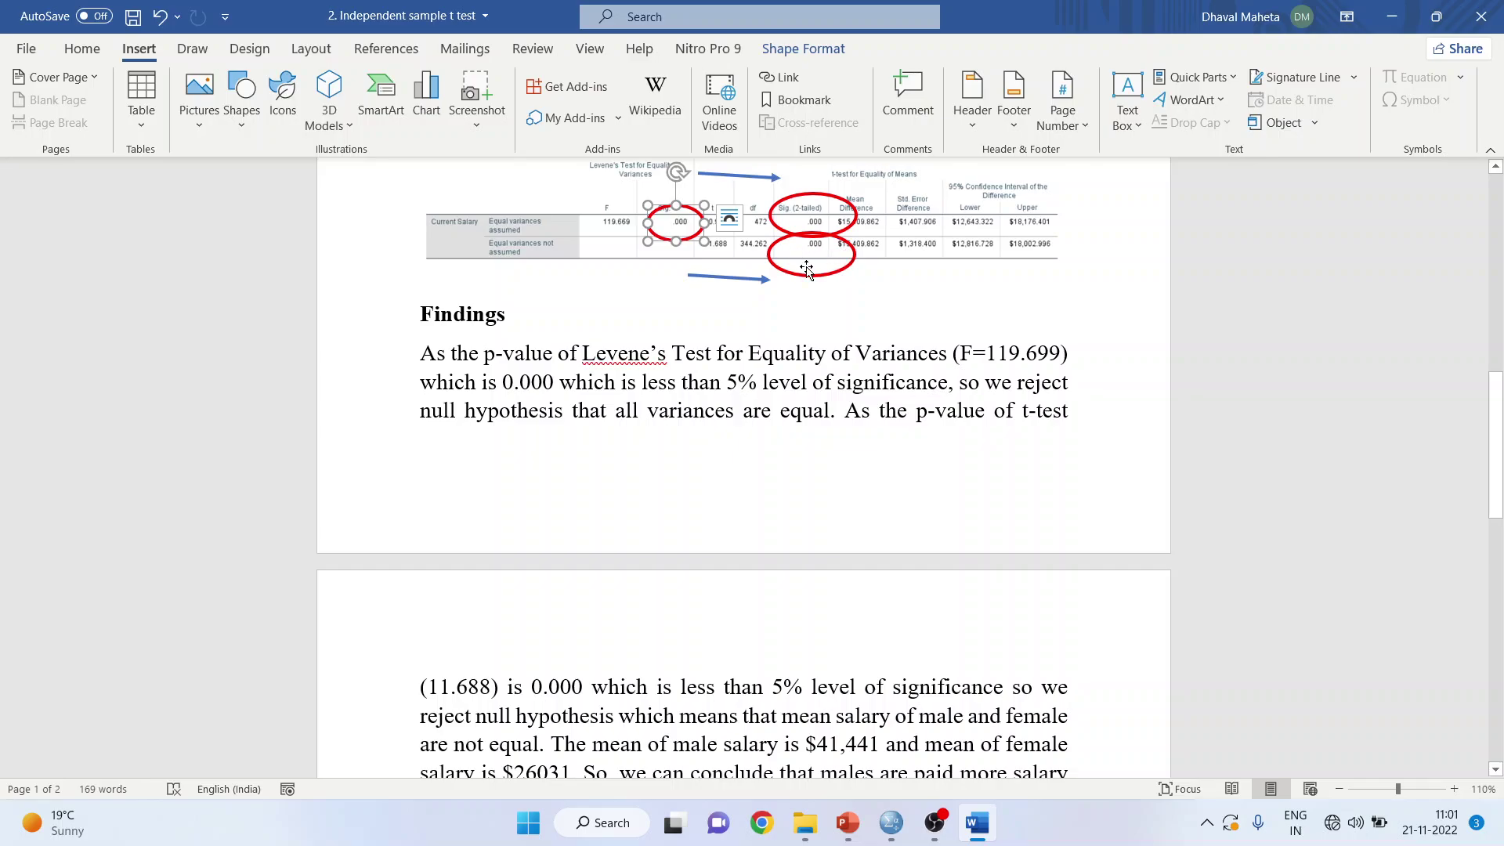
click(748, 279)
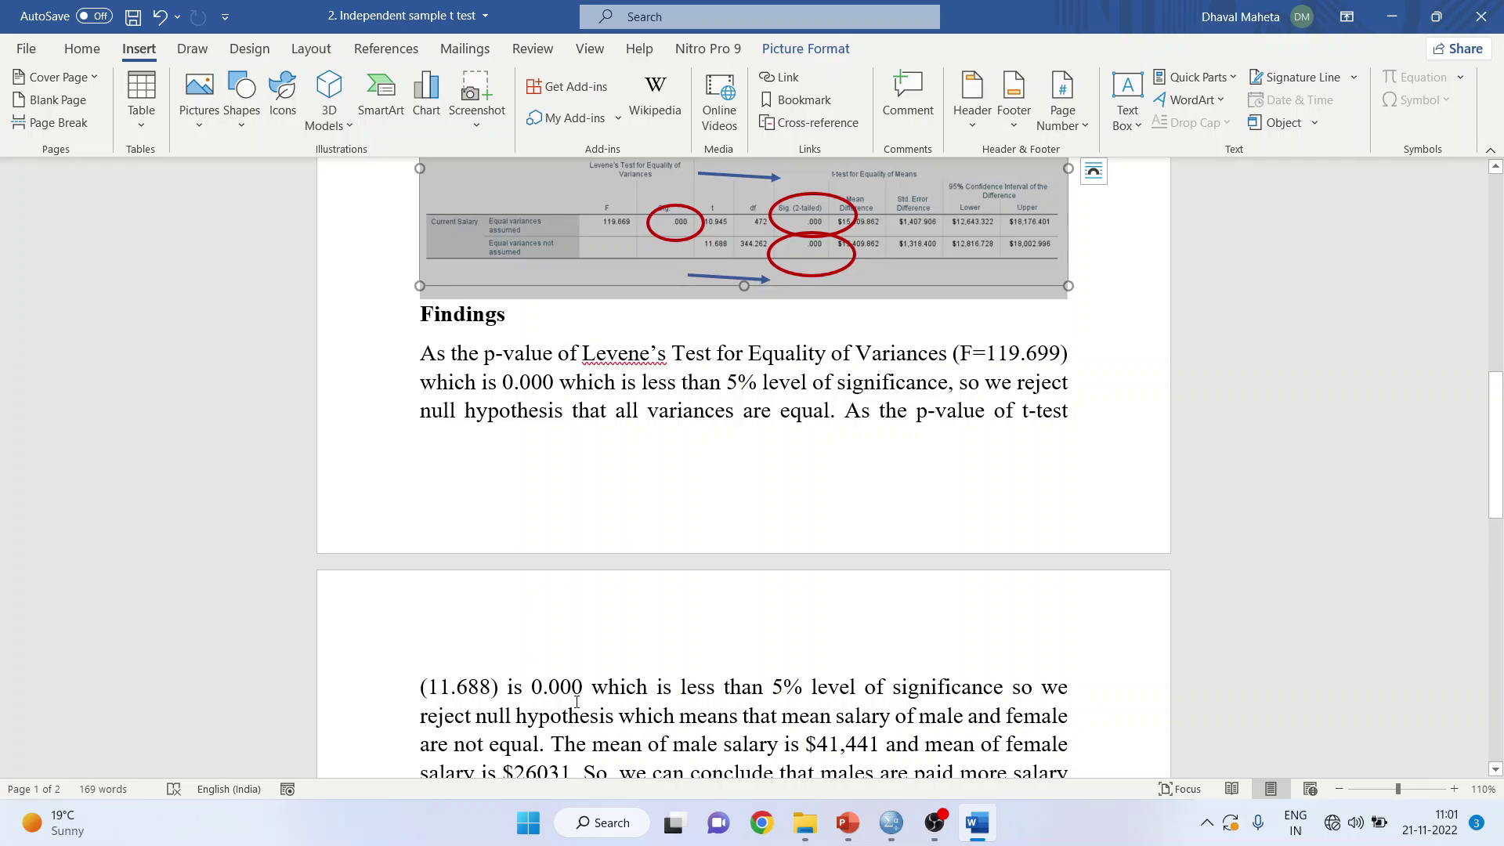
click(581, 695)
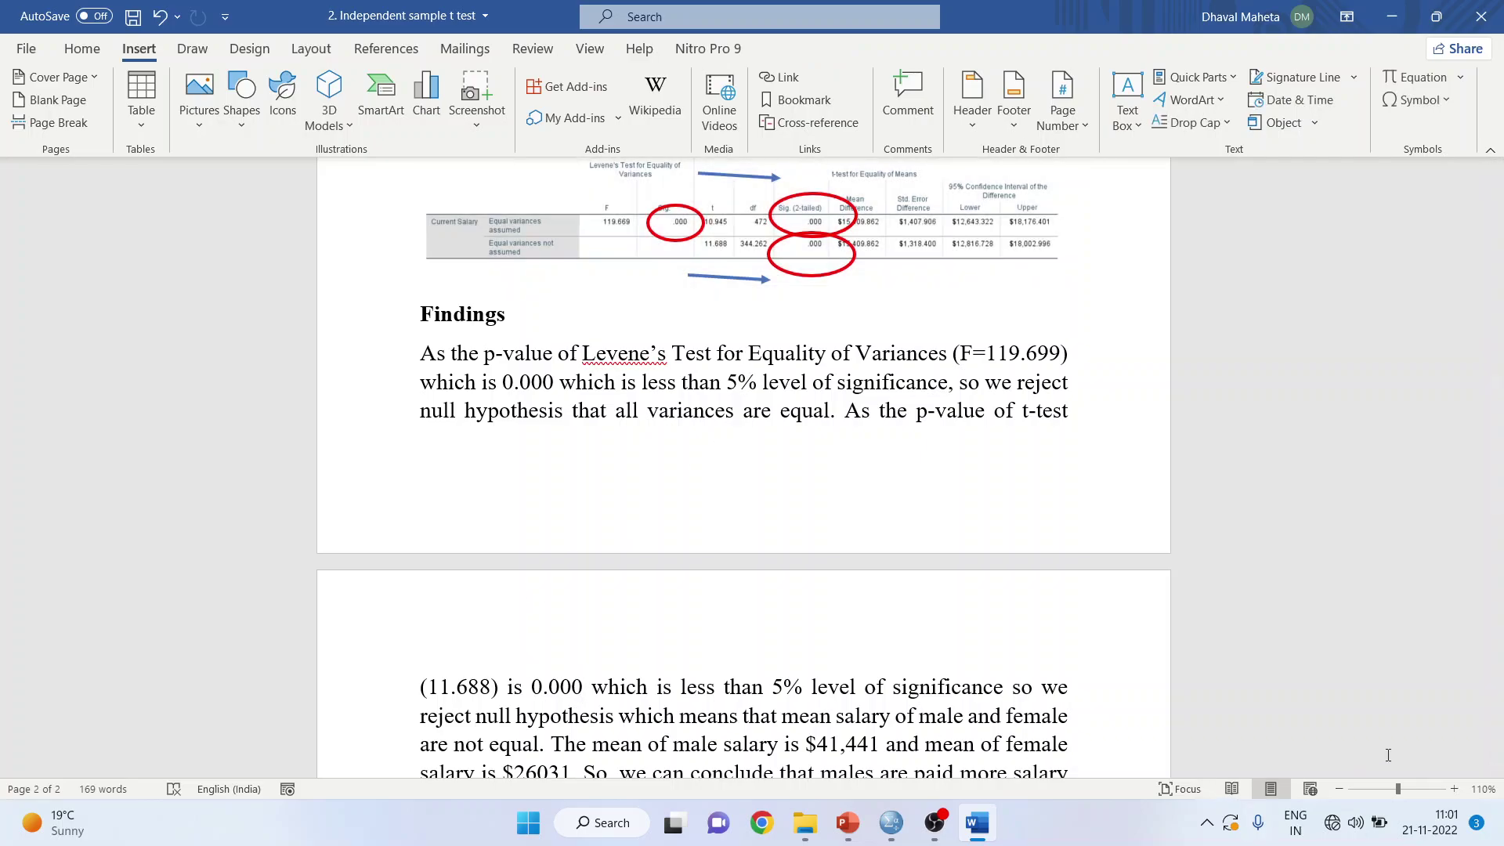
scroll(1499, 777, down, 4)
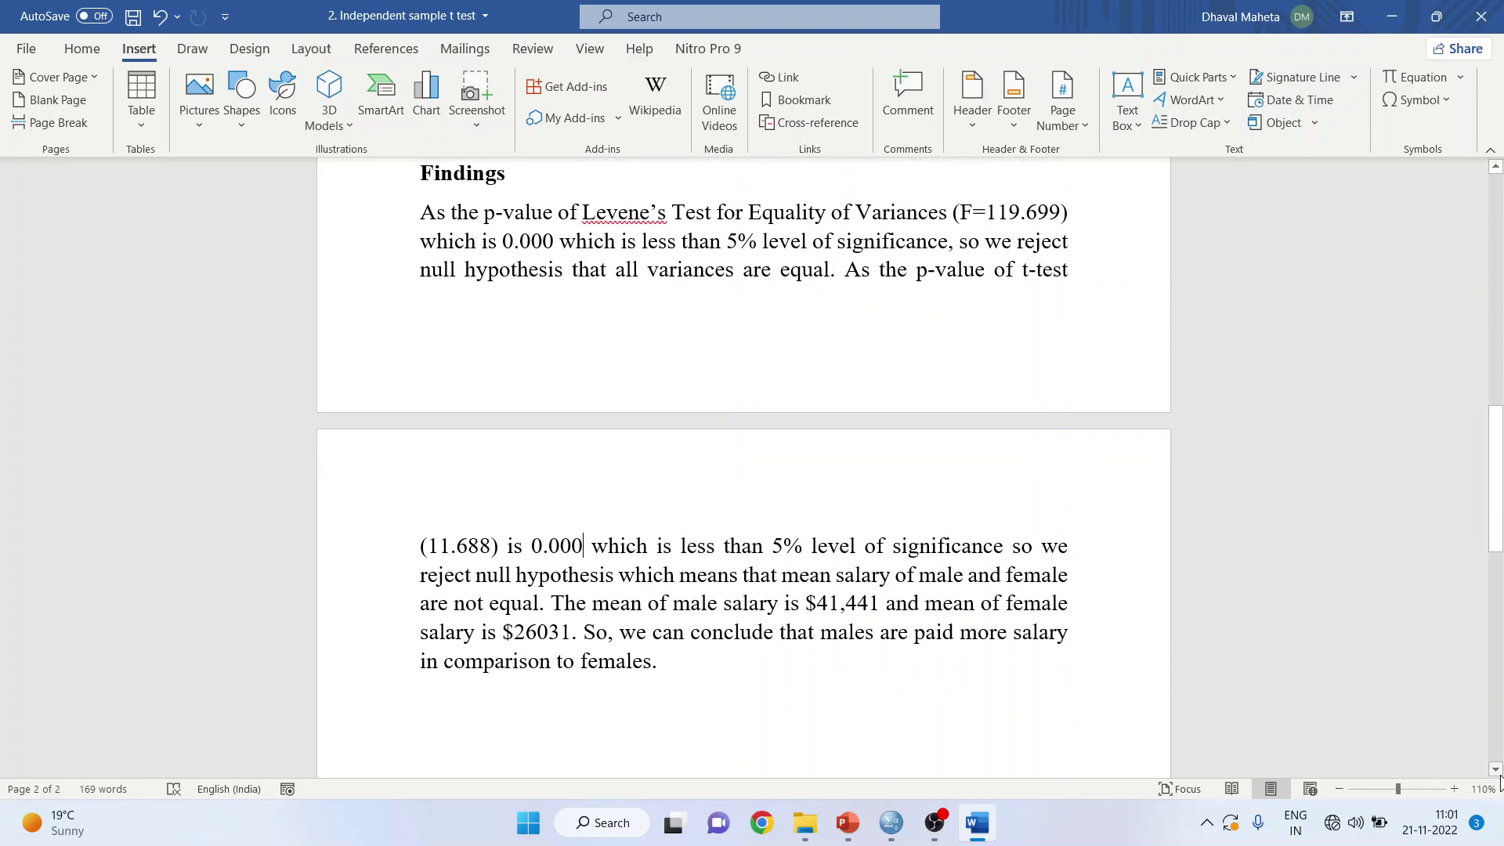
scroll(1499, 777, down, 2)
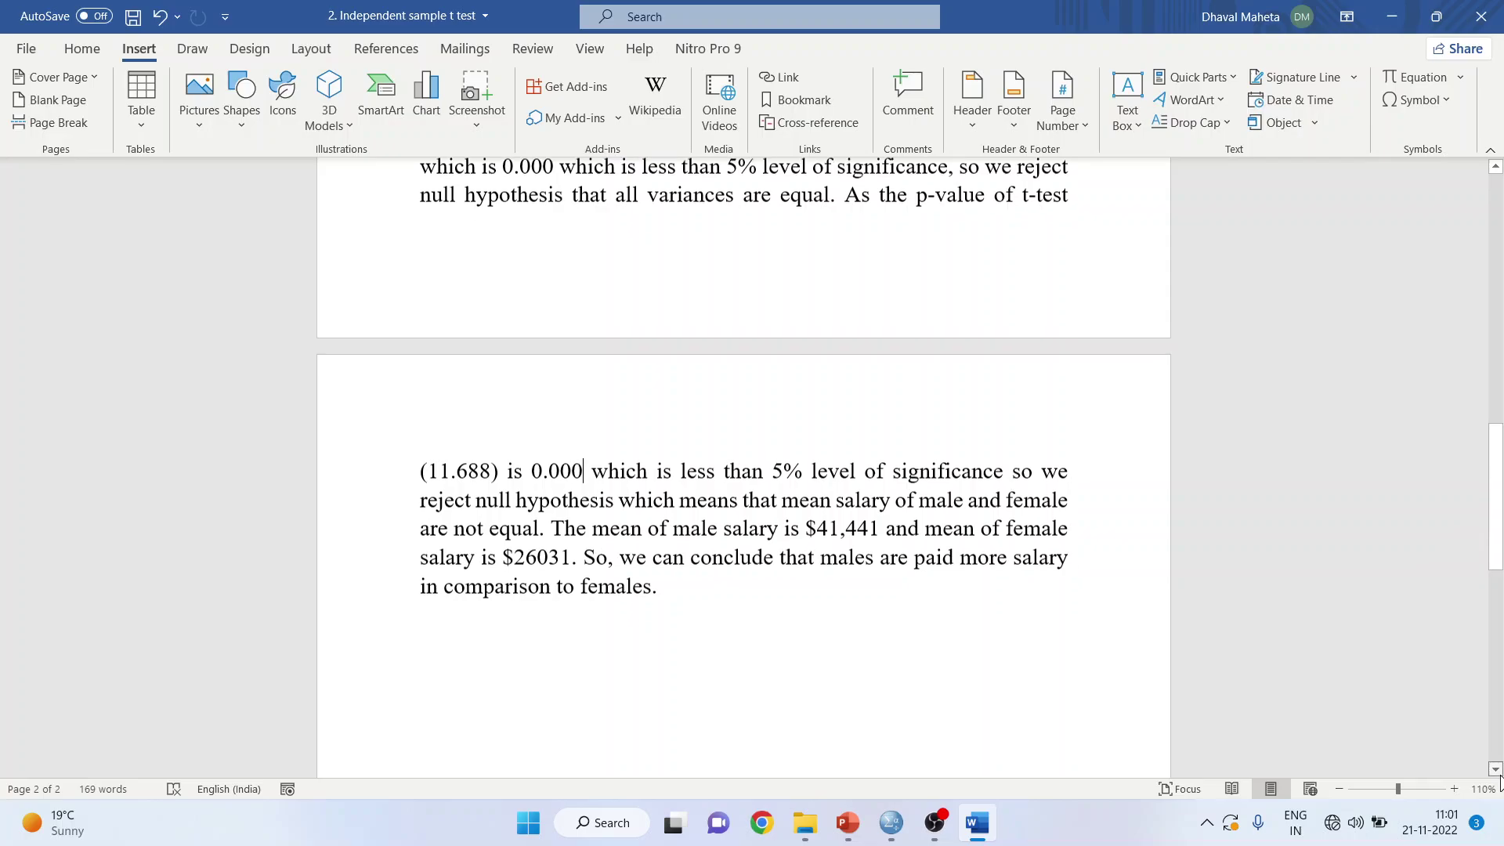
scroll(1499, 778, down, 1)
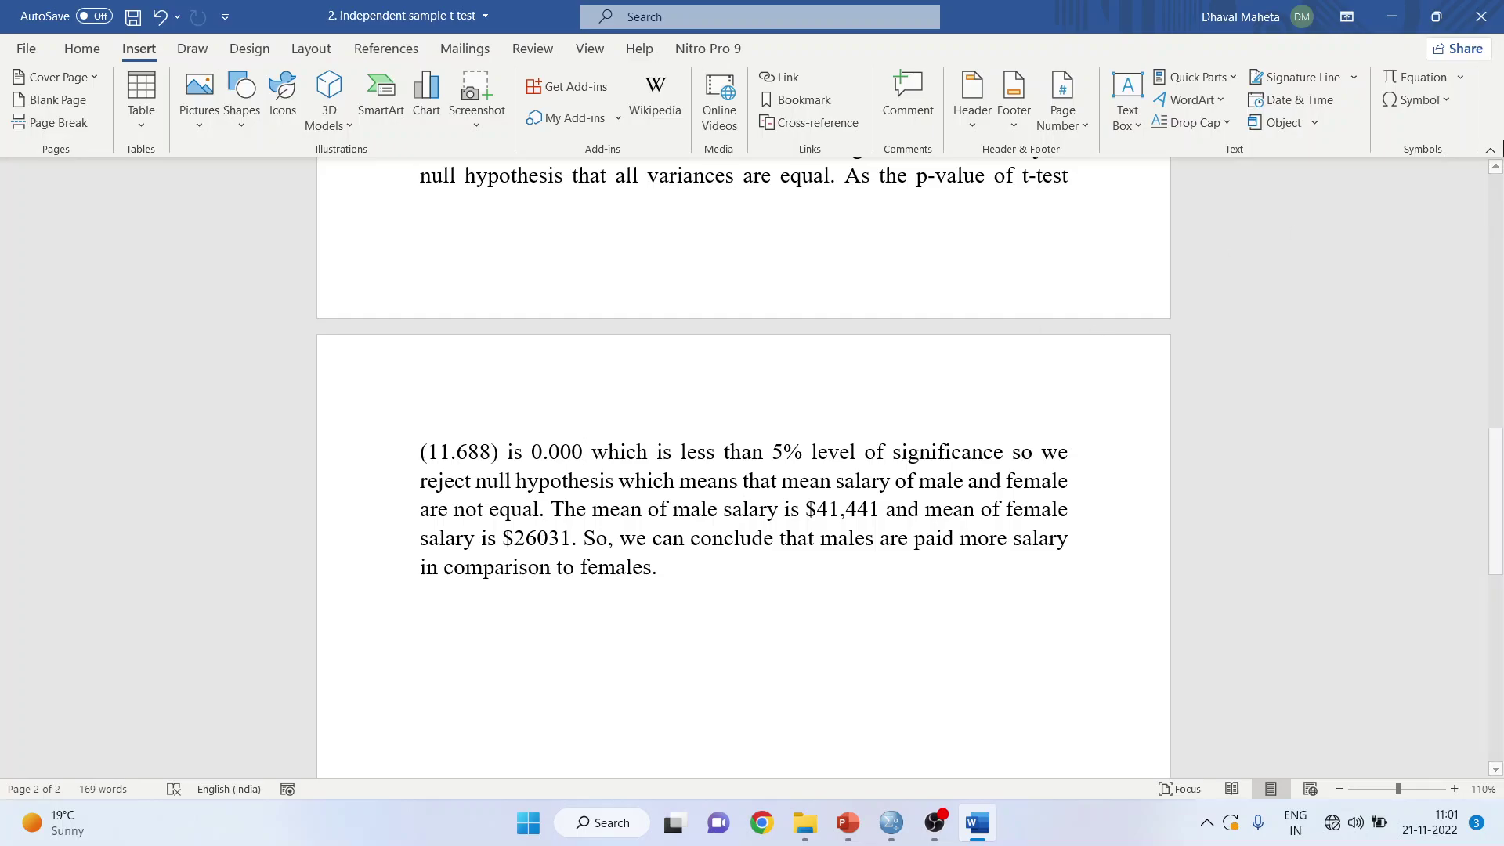
- Collapse the Word ribbon to tab names only and reread the Findings
click(1491, 149)
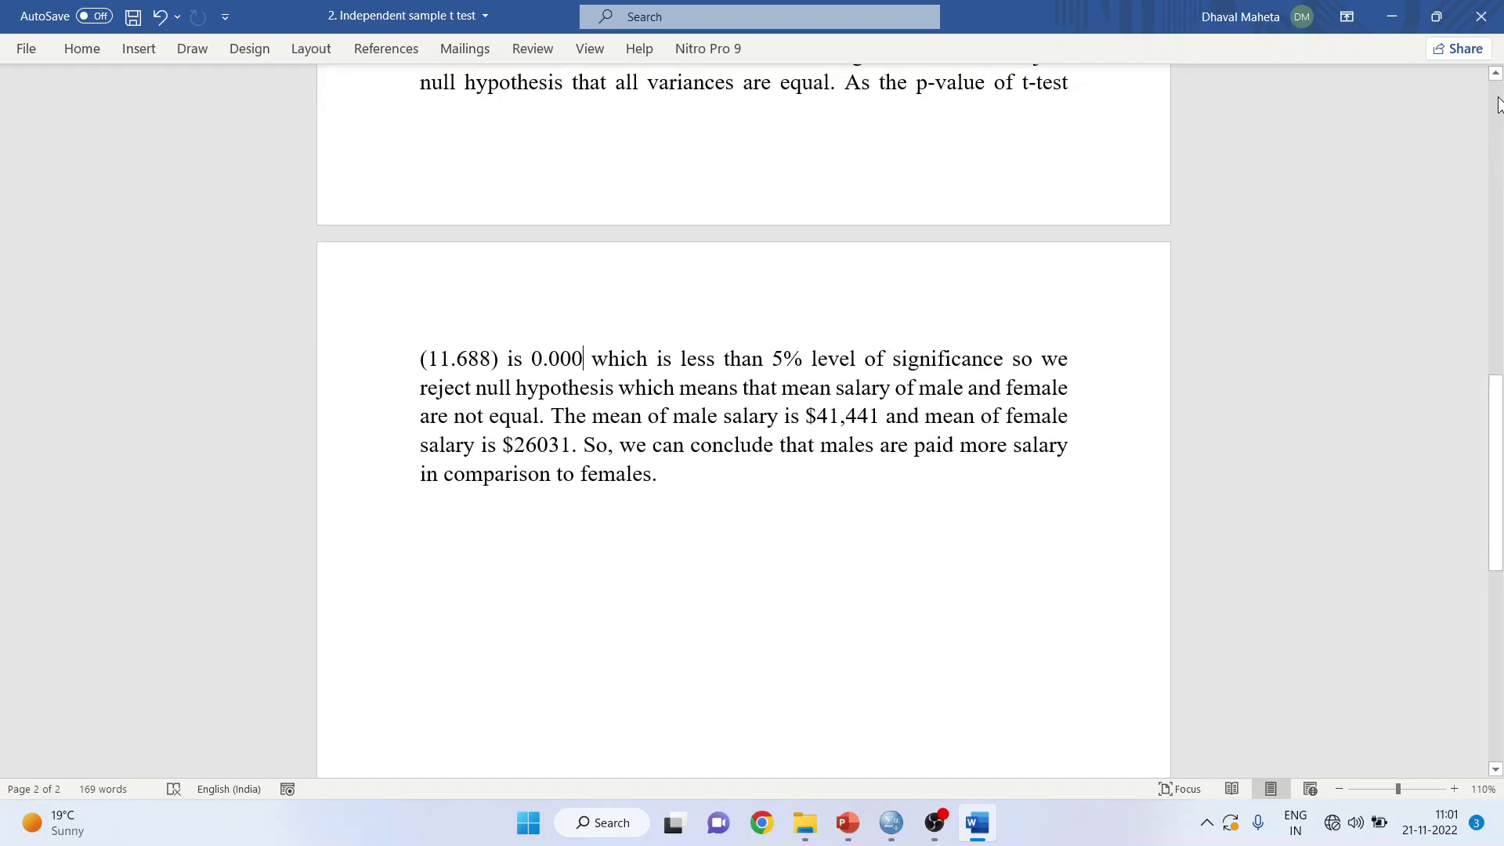
click(1495, 76)
scroll(1495, 86, up, 8)
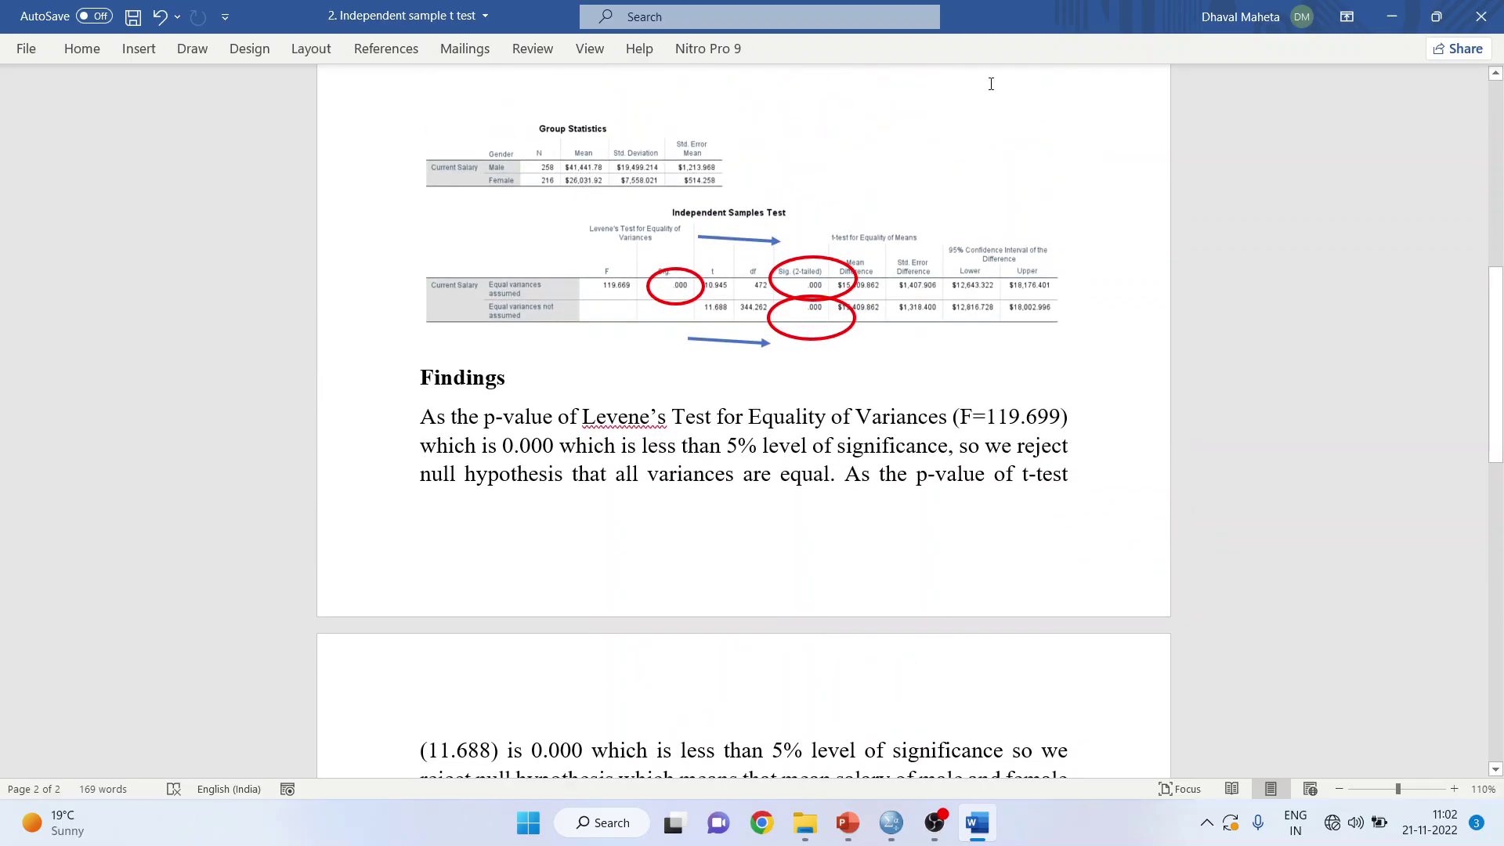
scroll(992, 67, up, 1)
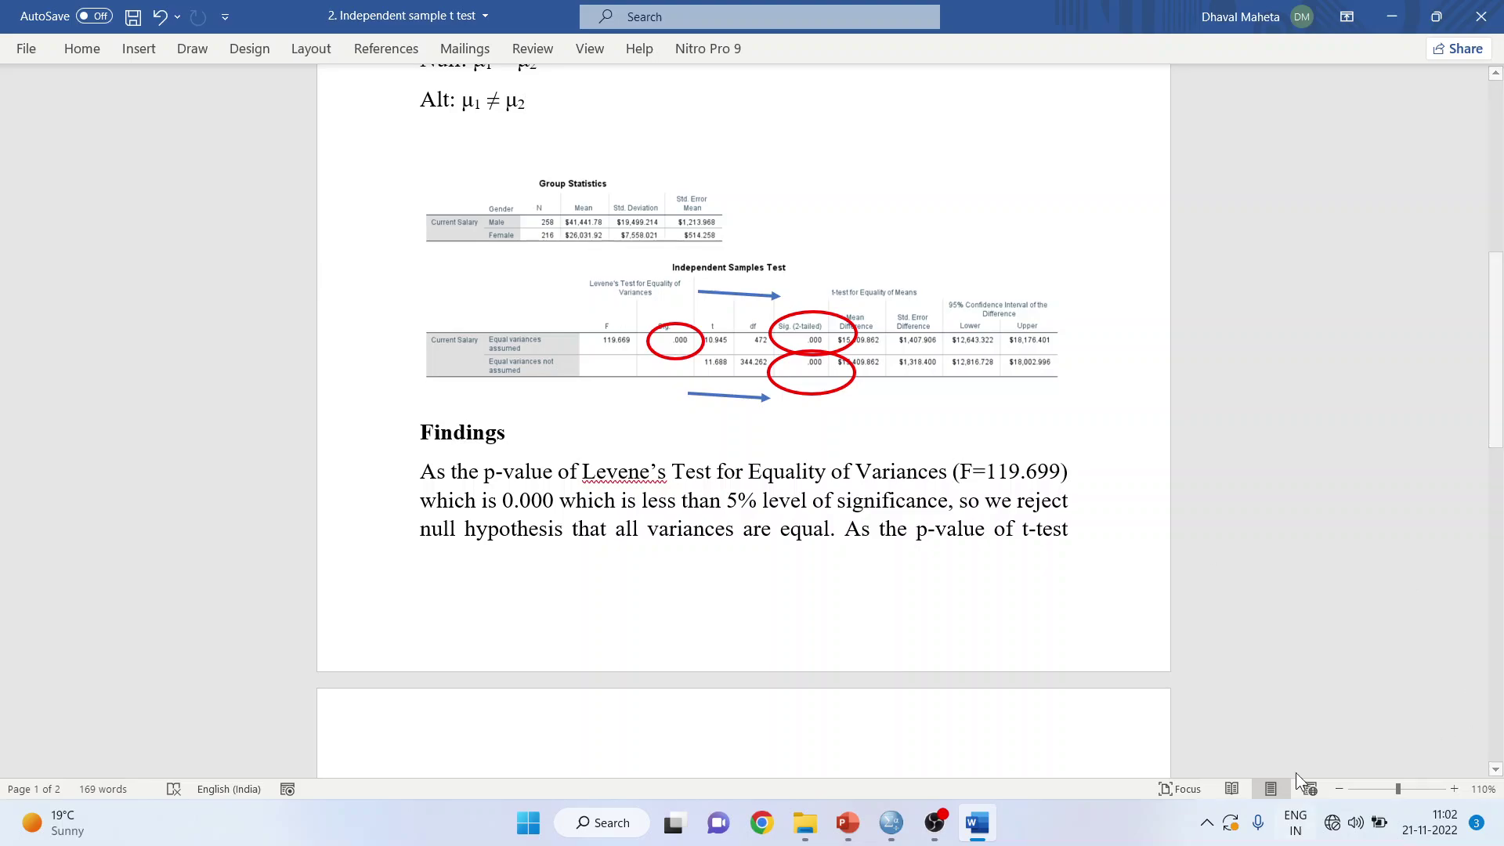
click(1495, 770)
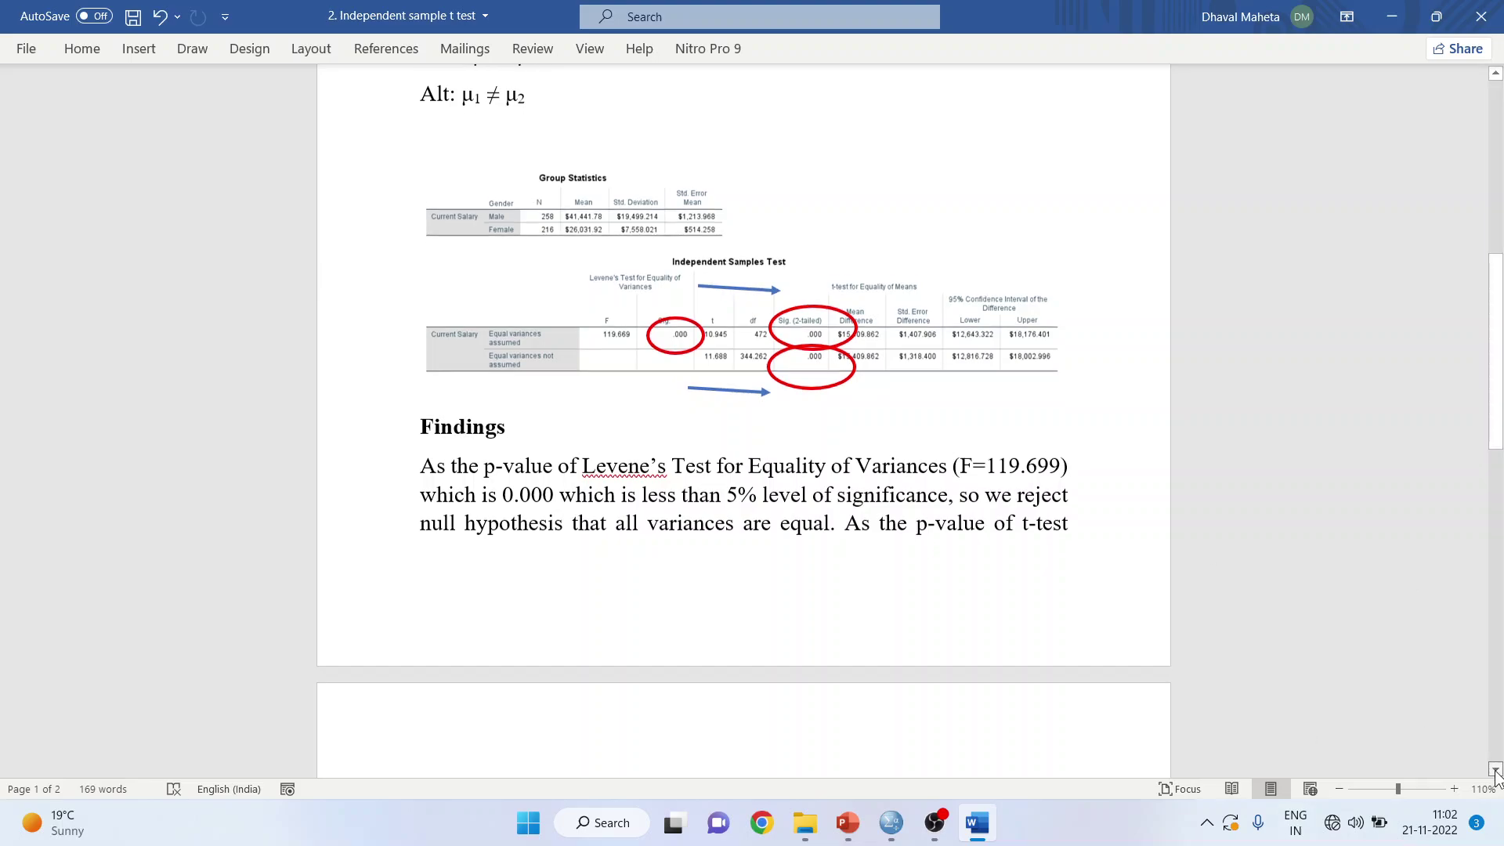
scroll(1495, 771, down, 3)
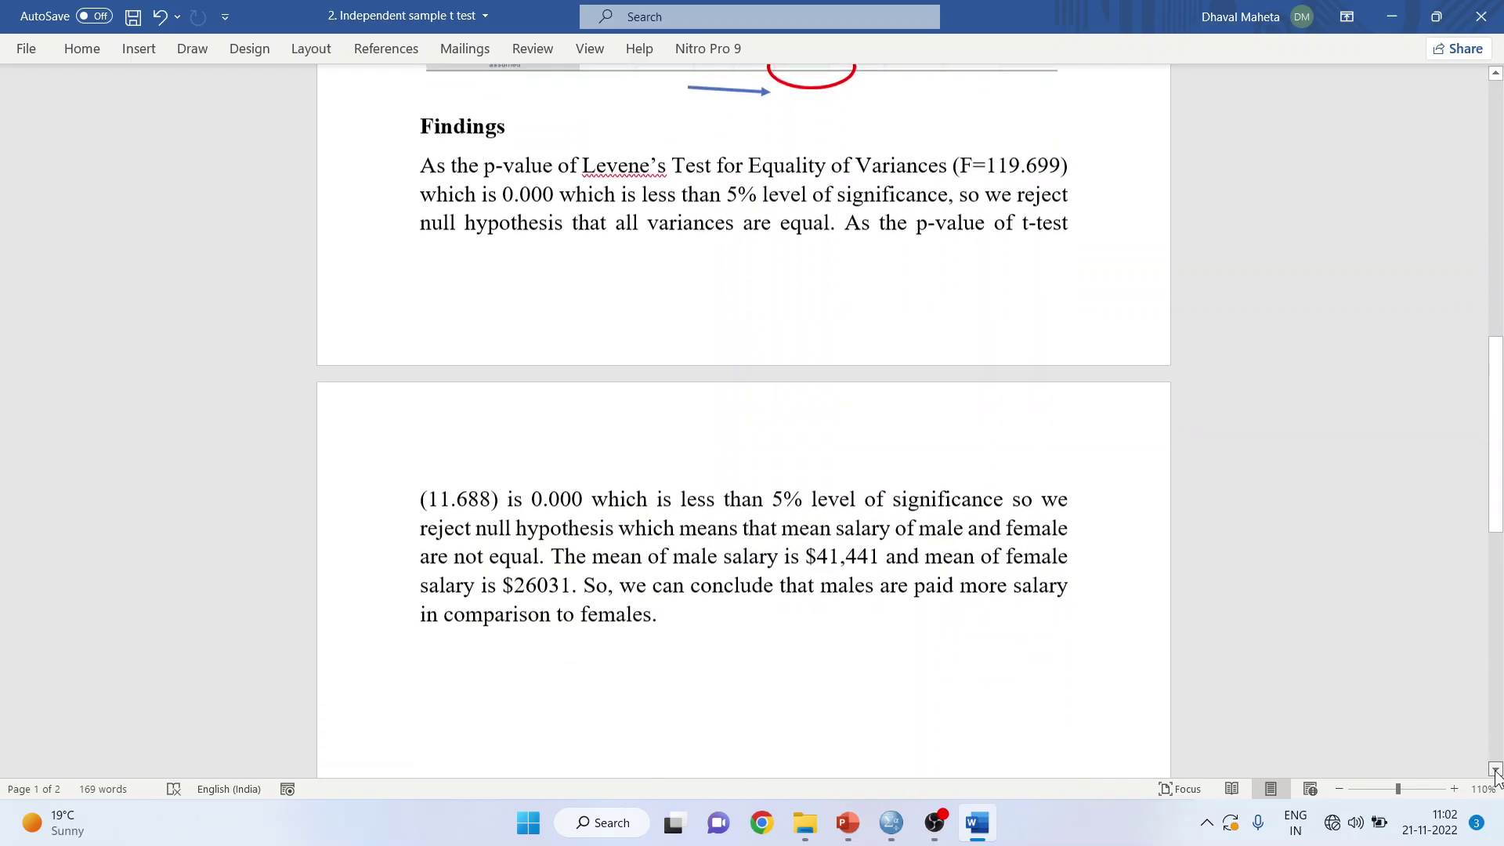